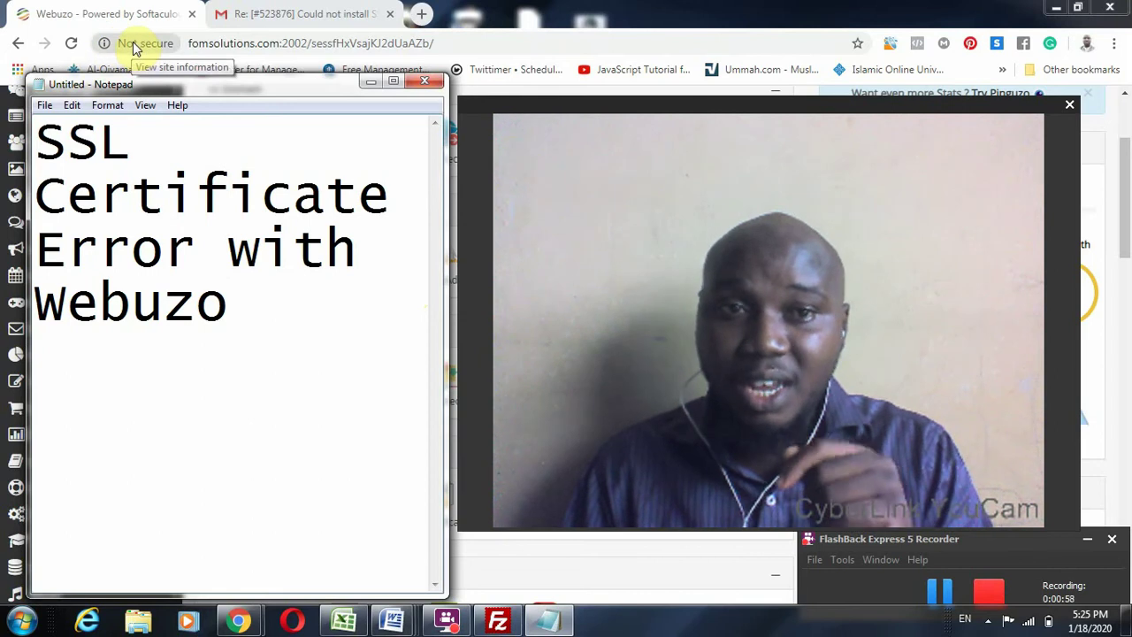
# - Bring the Webuzo panel in front of the note and view its 'Not secure' connection notice
pyautogui.click(133, 48)
pyautogui.click(134, 44)
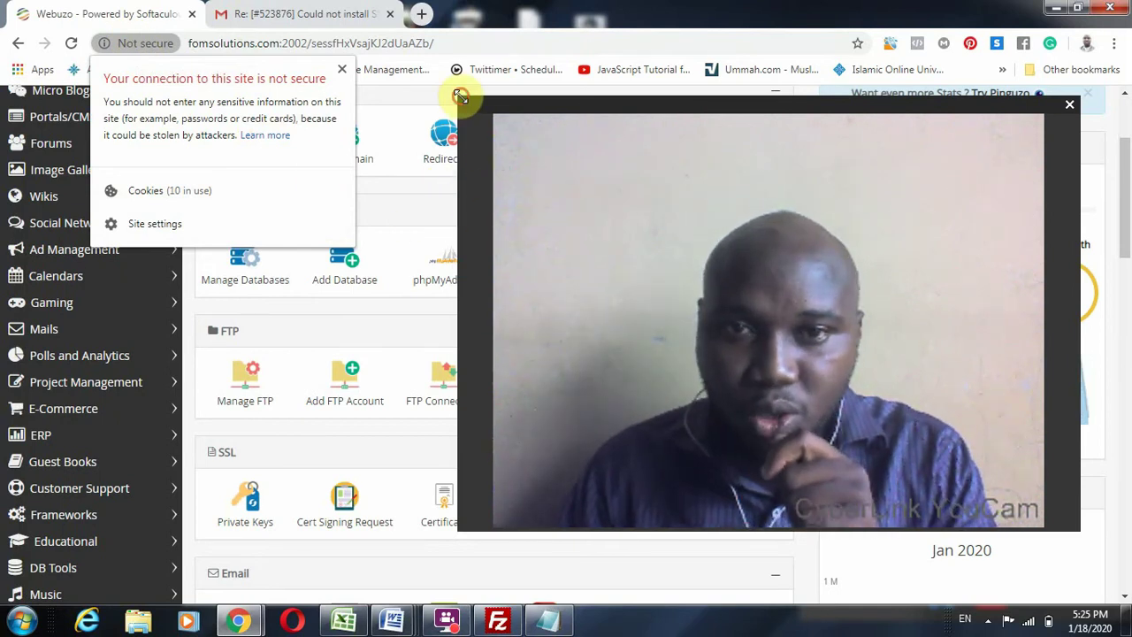
# - Close the site-info popup and go to the dashboard's SSL section Lets Encrypt page
pyautogui.moveTo(460, 96); pyautogui.dragTo(889, 412)
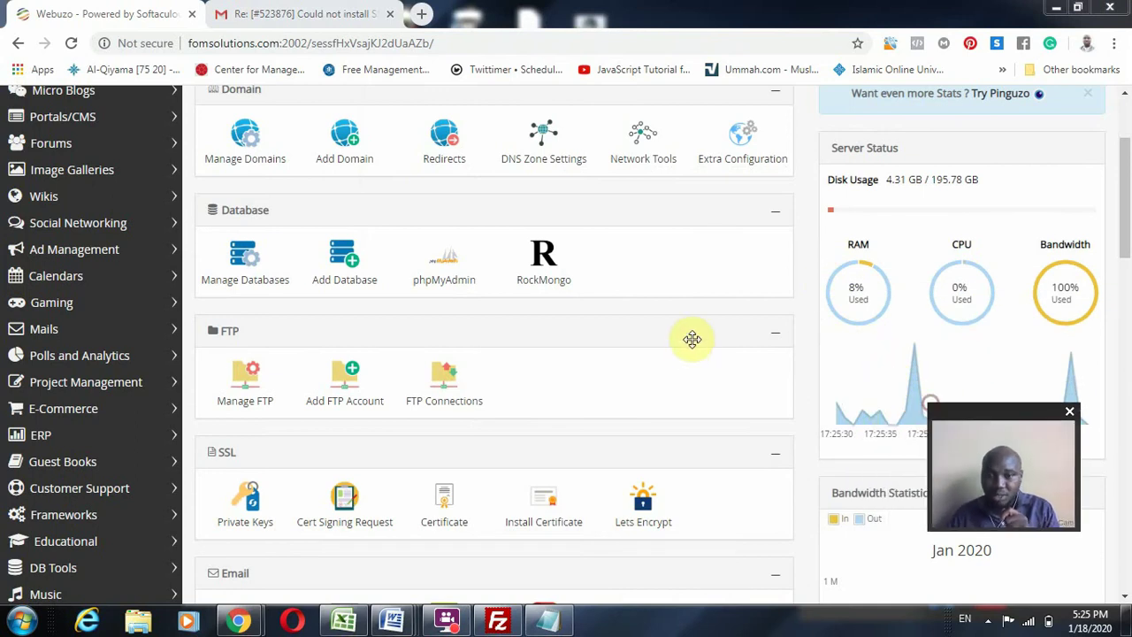
pyautogui.scroll(-2, 477, 335)
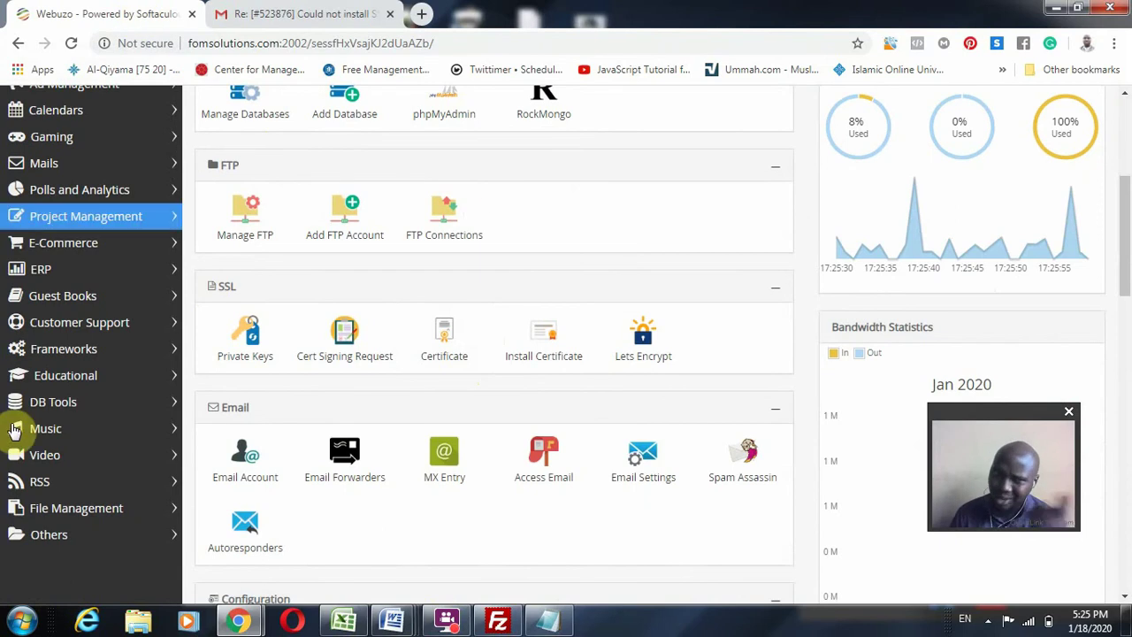
pyautogui.scroll(4, 389, 416)
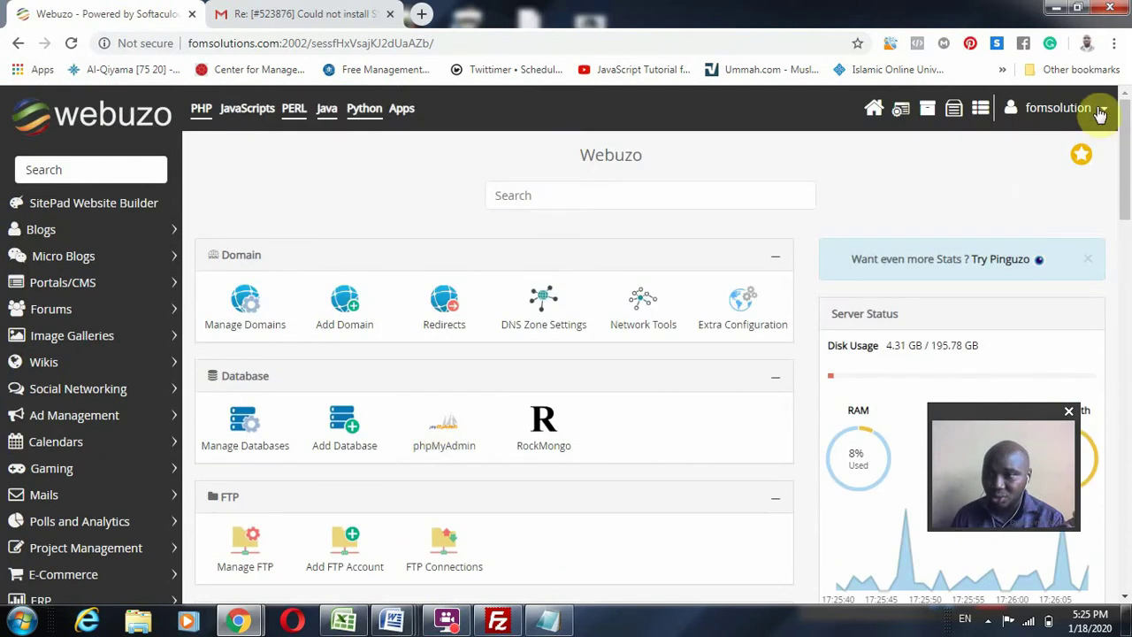
pyautogui.scroll(-3, 361, 357)
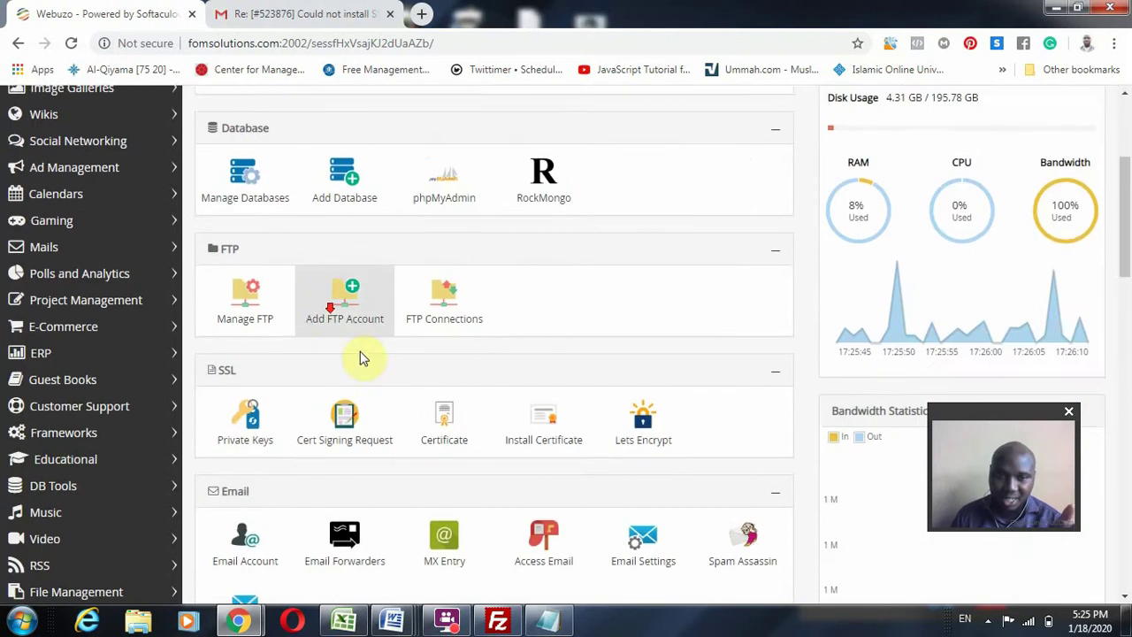
pyautogui.scroll(-1, 362, 355)
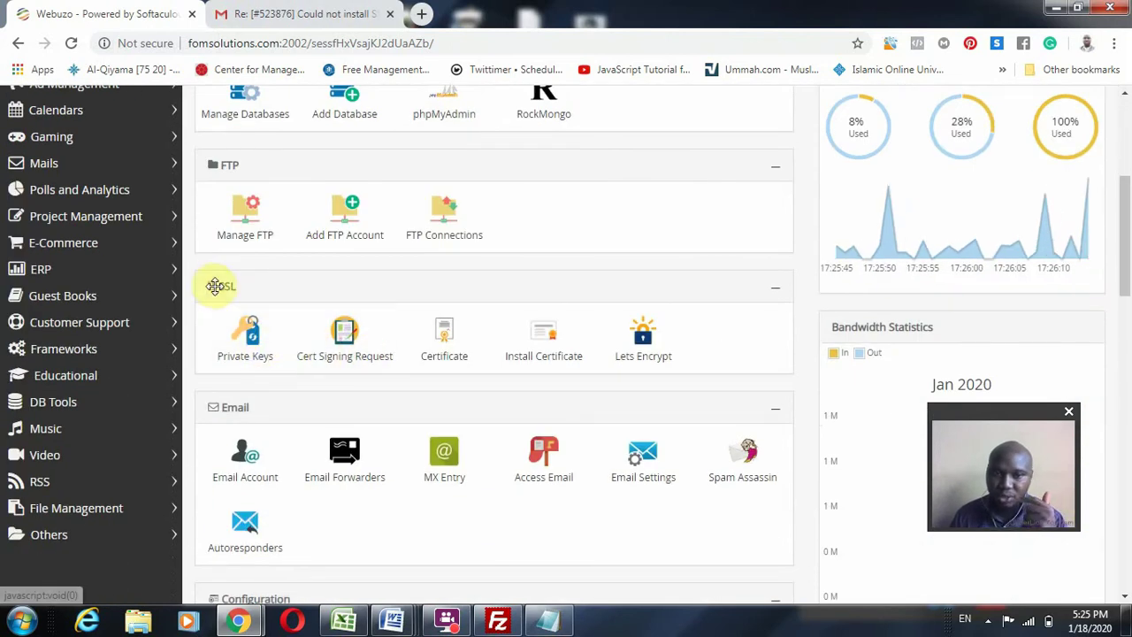
pyautogui.click(645, 345)
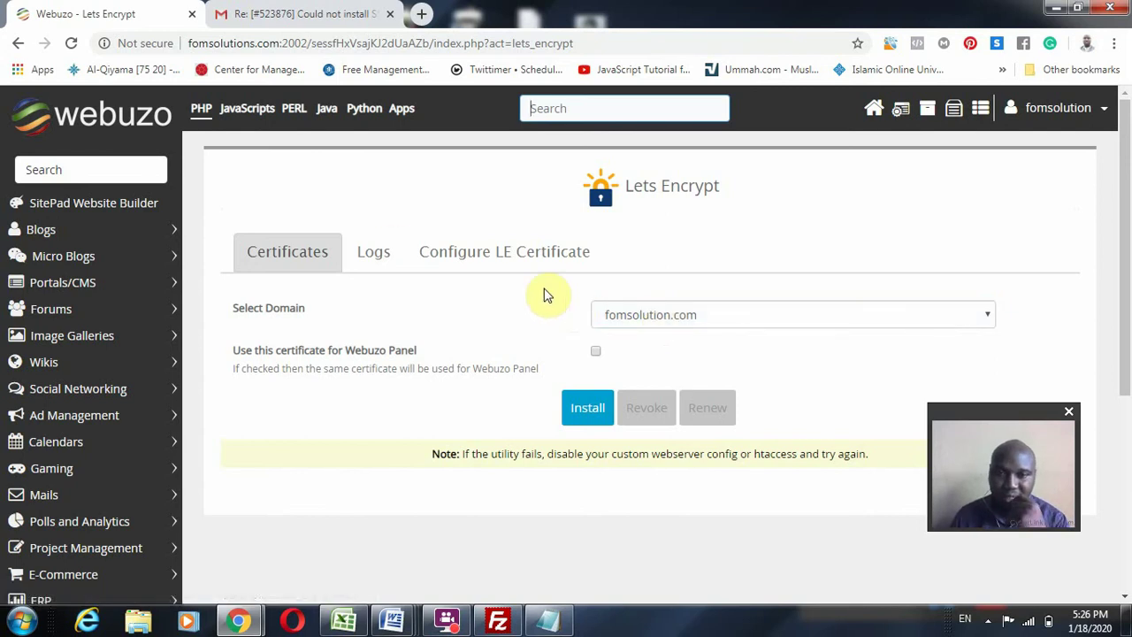
# - Select the DNS verify error lines in the Lets Encrypt logs, then switch to the support email
pyautogui.click(501, 254)
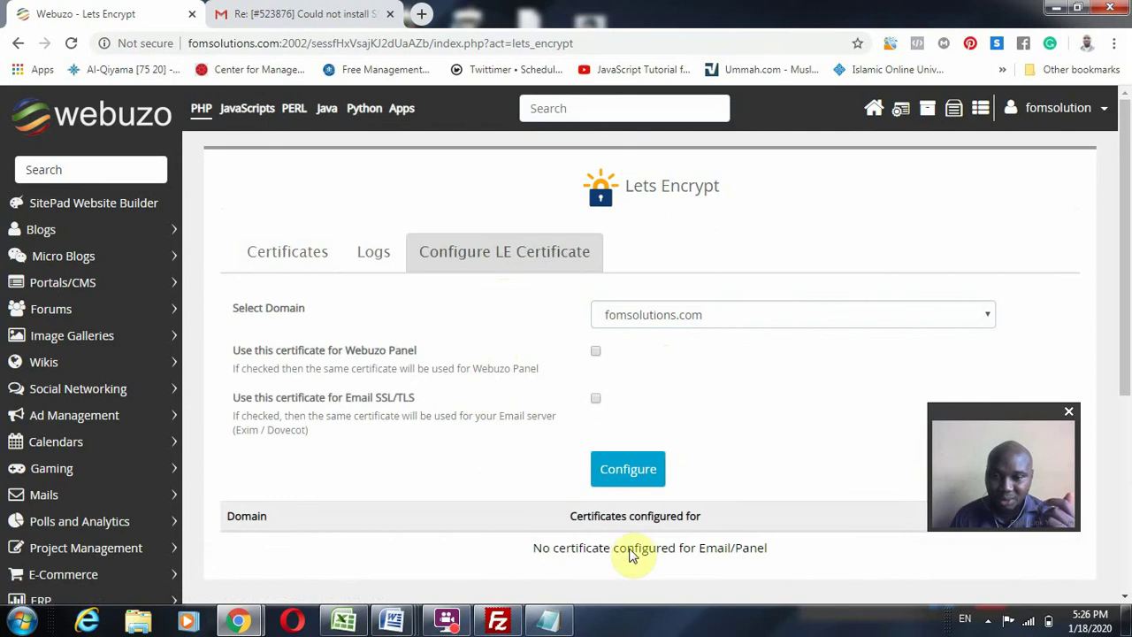
pyautogui.scroll(-1, 619, 550)
pyautogui.scroll(1, 696, 469)
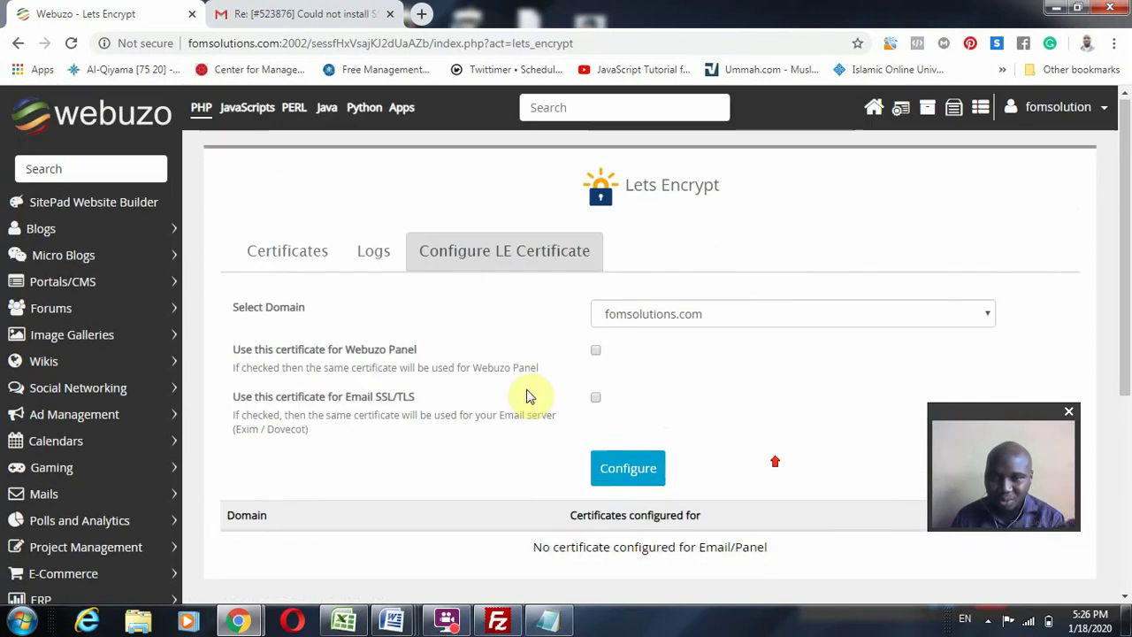
pyautogui.click(372, 253)
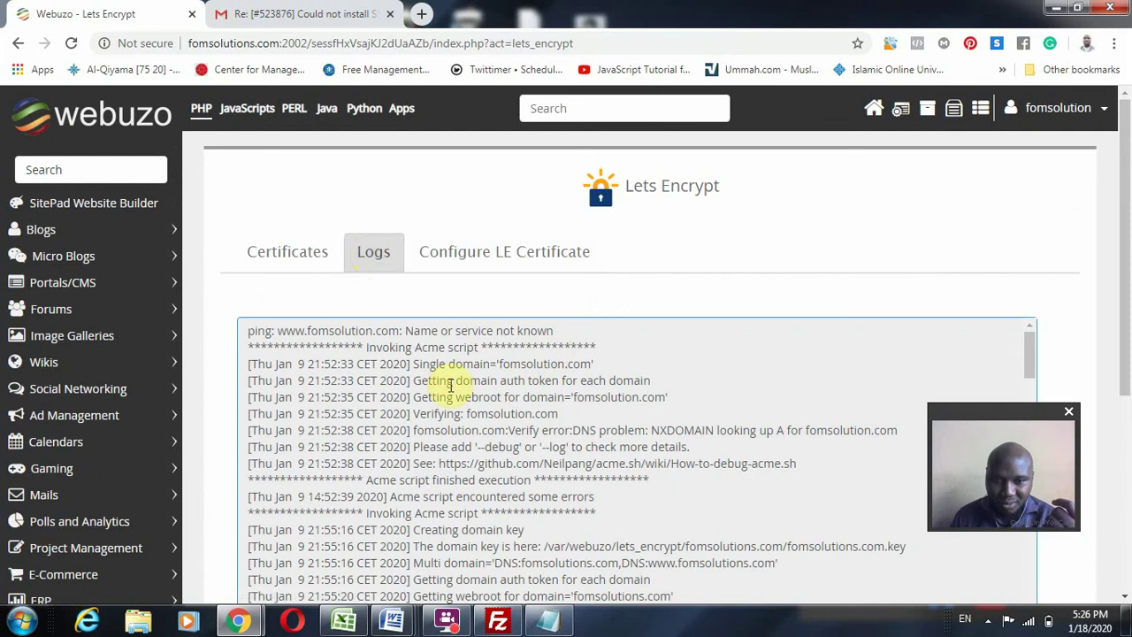
pyautogui.scroll(-1, 451, 385)
pyautogui.scroll(1, 510, 433)
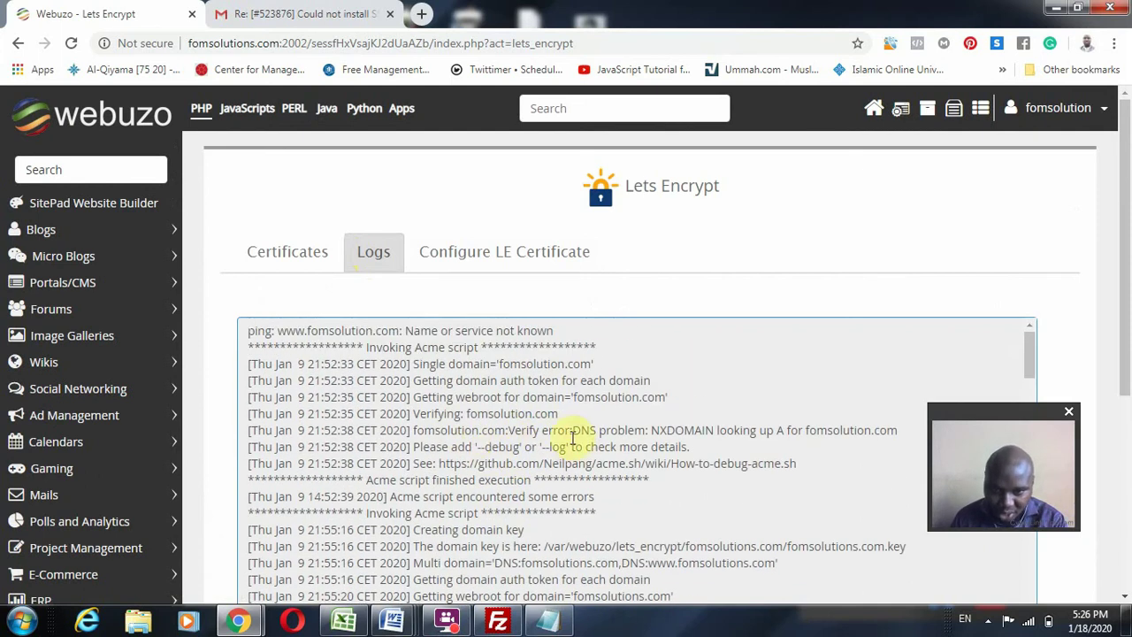
pyautogui.moveTo(512, 429); pyautogui.dragTo(659, 477)
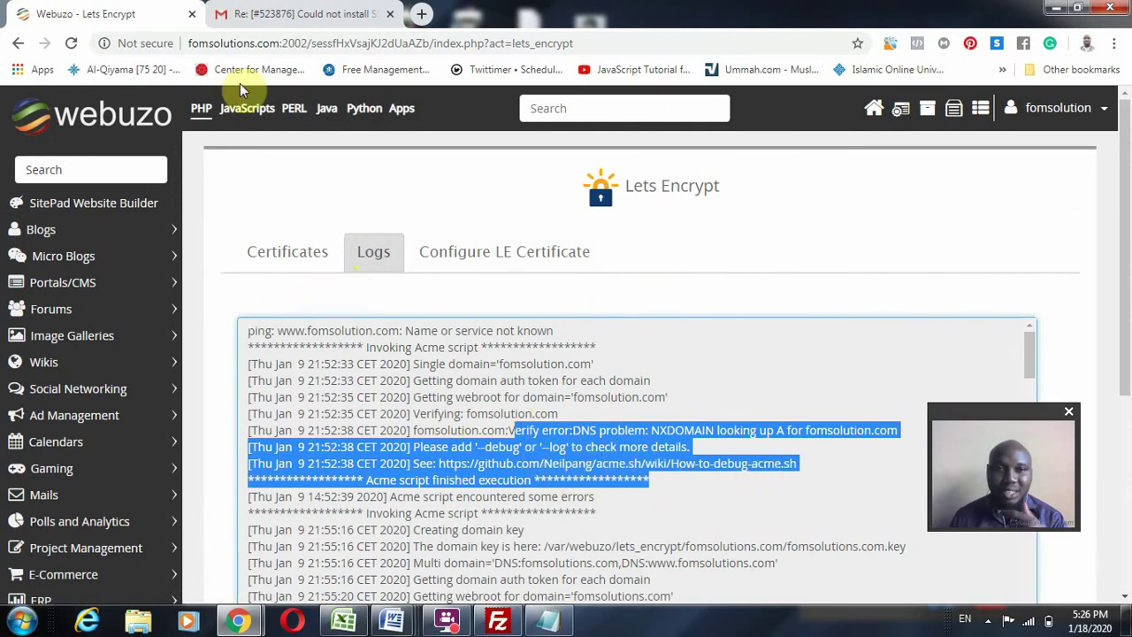
pyautogui.click(267, 15)
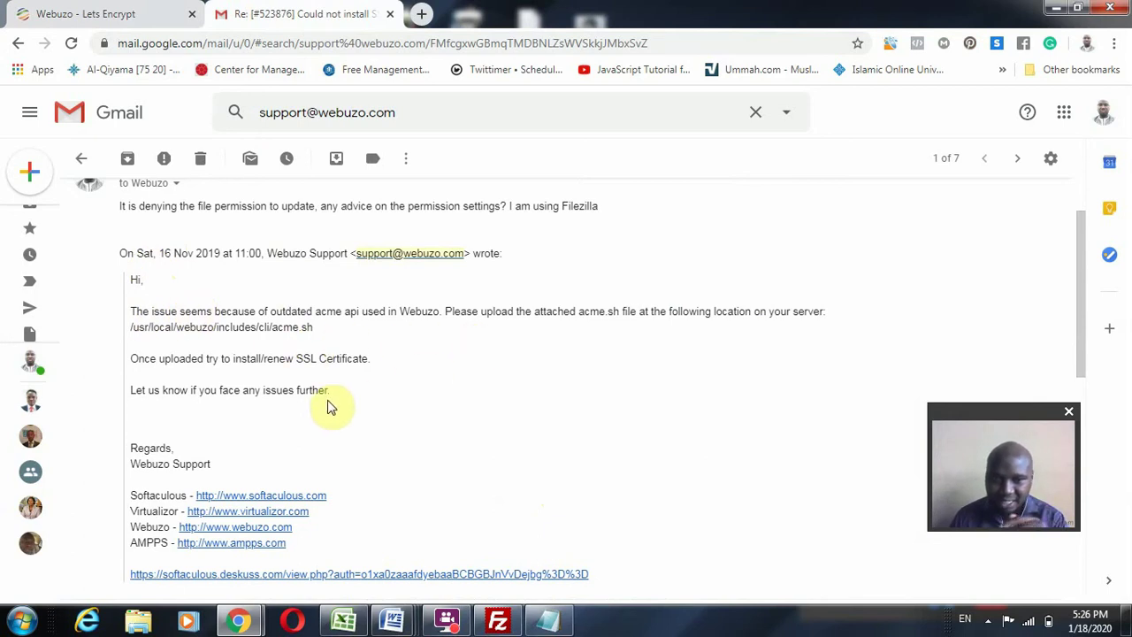
# - Compare the logs with the support reply and highlight its install/renew SSL Certificate sentence
pyautogui.scroll(1, 328, 398)
pyautogui.scroll(-1, 274, 394)
pyautogui.scroll(-1, 277, 390)
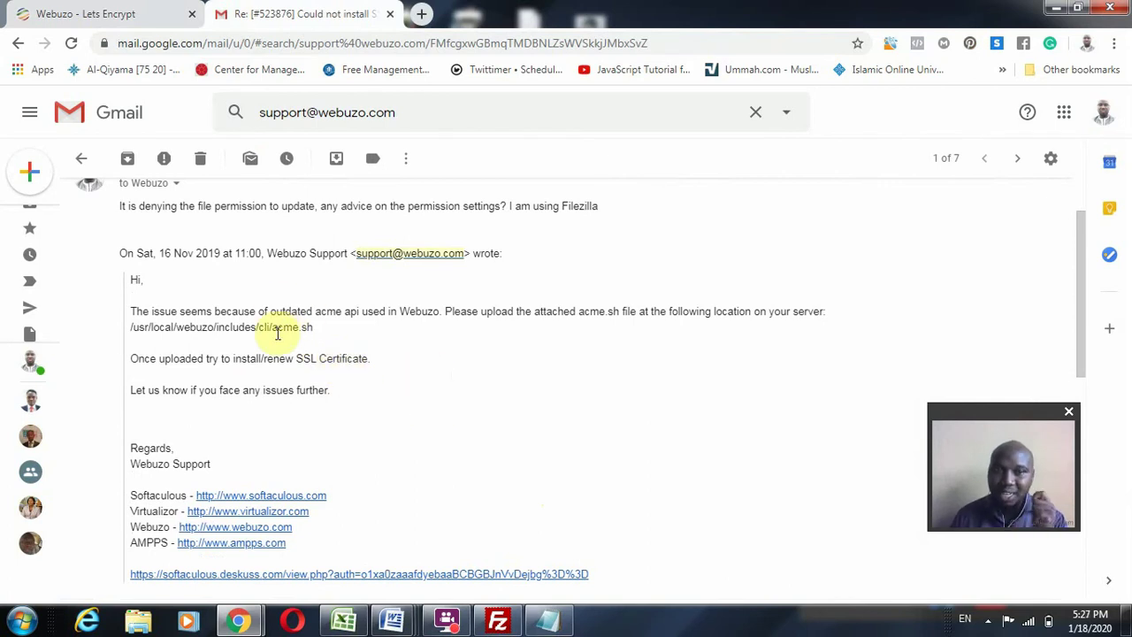
pyautogui.click(114, 13)
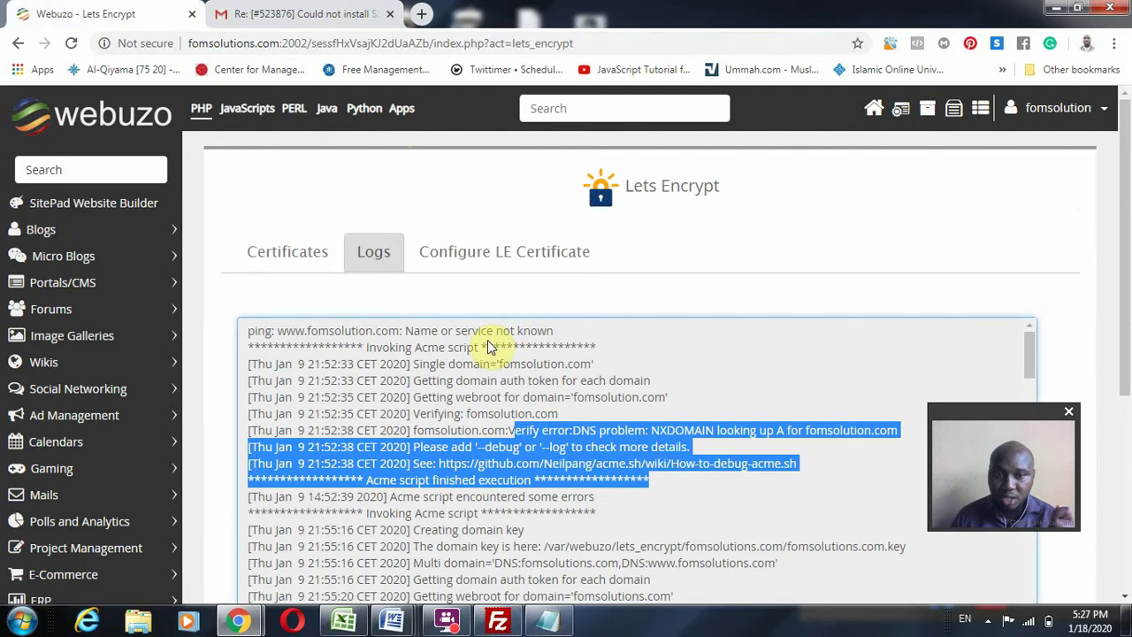
pyautogui.click(316, 13)
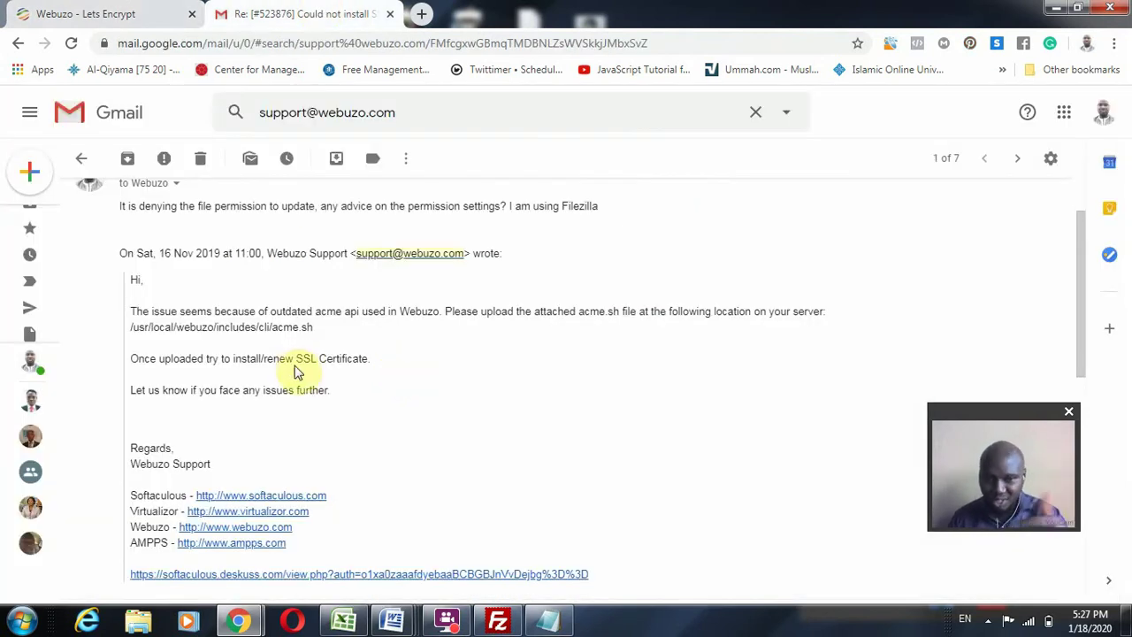
pyautogui.moveTo(235, 358); pyautogui.dragTo(376, 382)
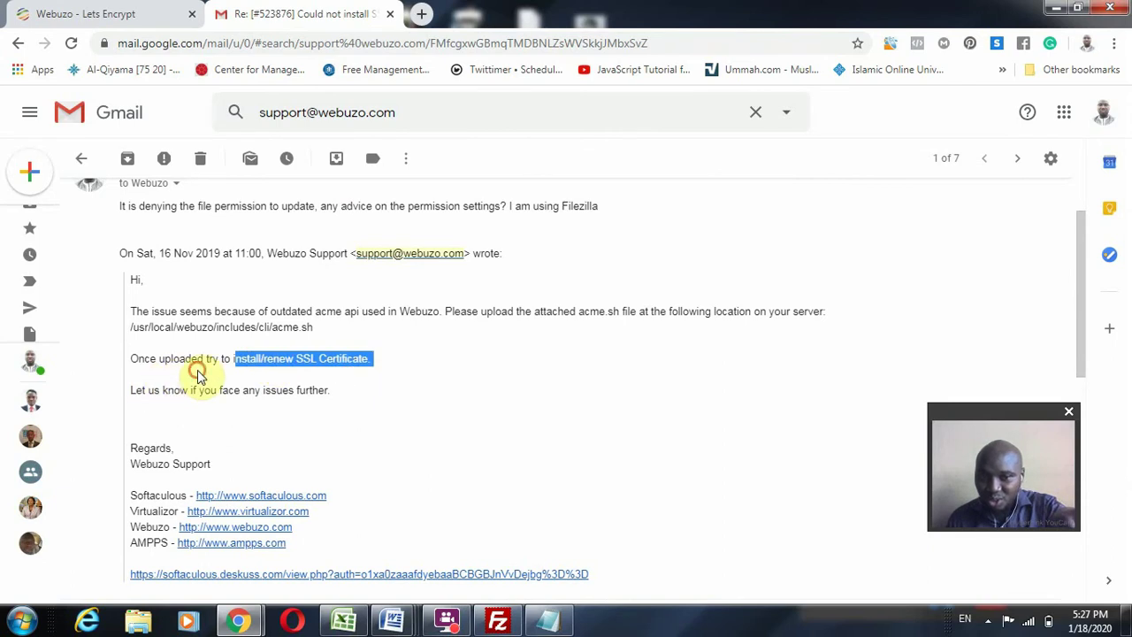
pyautogui.click(222, 366)
pyautogui.moveTo(239, 360); pyautogui.dragTo(392, 366)
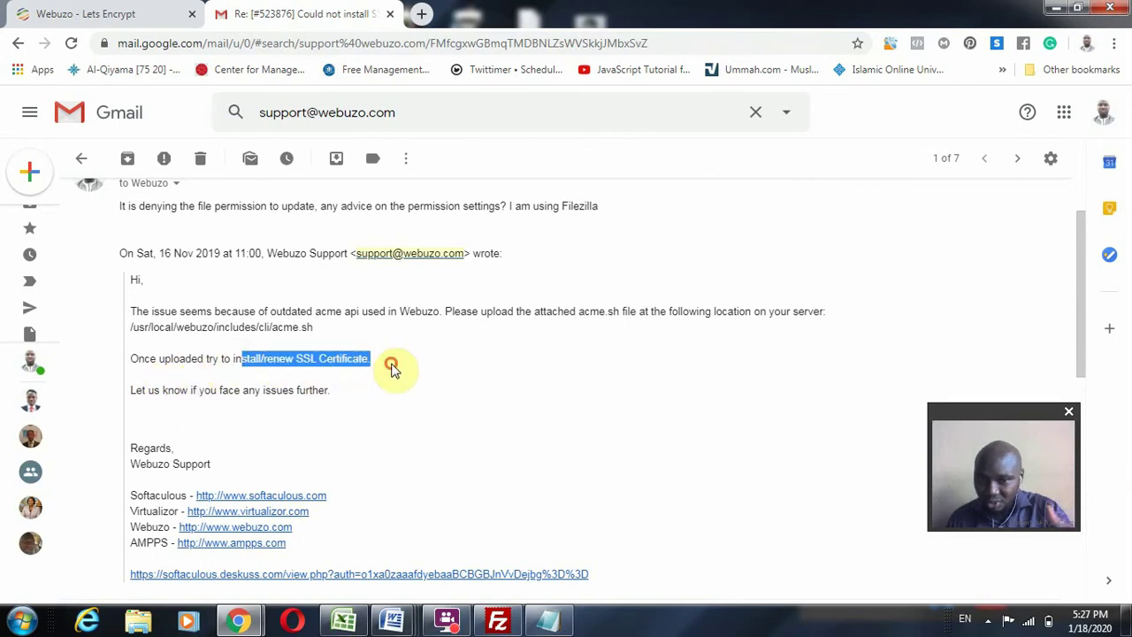
# - Scroll the support reply and select the acme.sh file name in the upload path
pyautogui.scroll(-2, 531, 456)
pyautogui.scroll(-1, 531, 456)
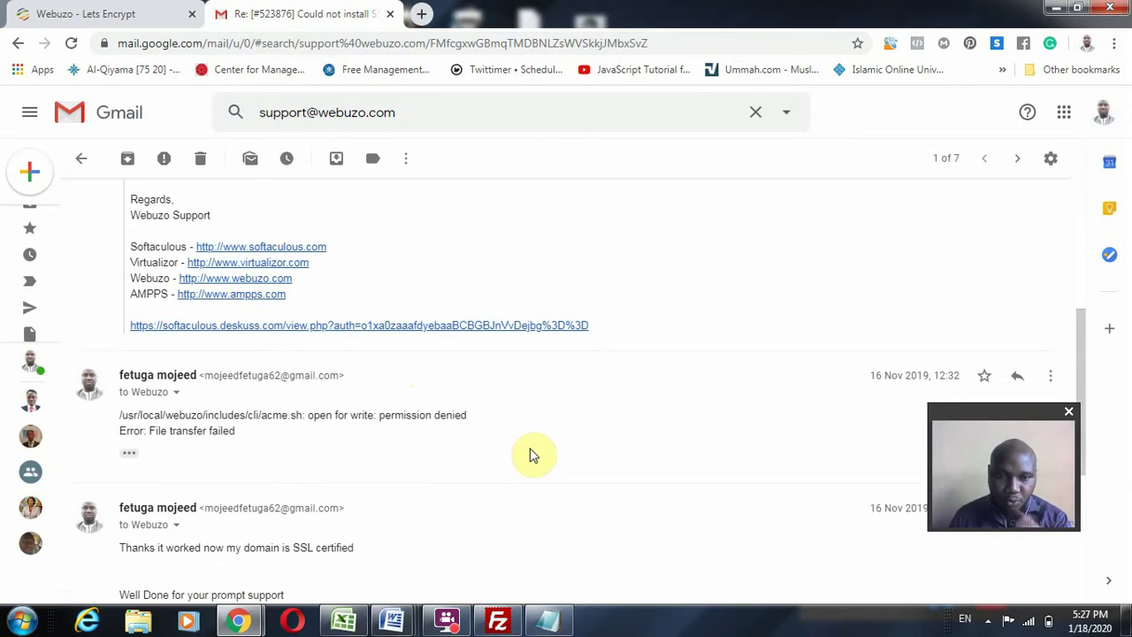
pyautogui.scroll(3, 501, 441)
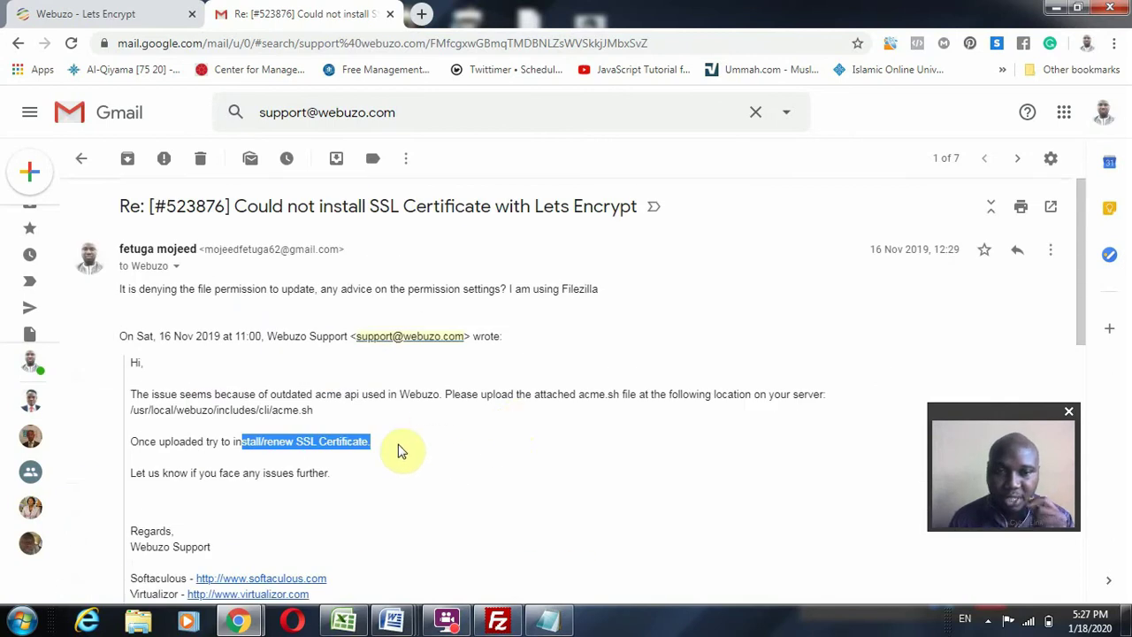
pyautogui.scroll(-1, 424, 453)
pyautogui.click(432, 394)
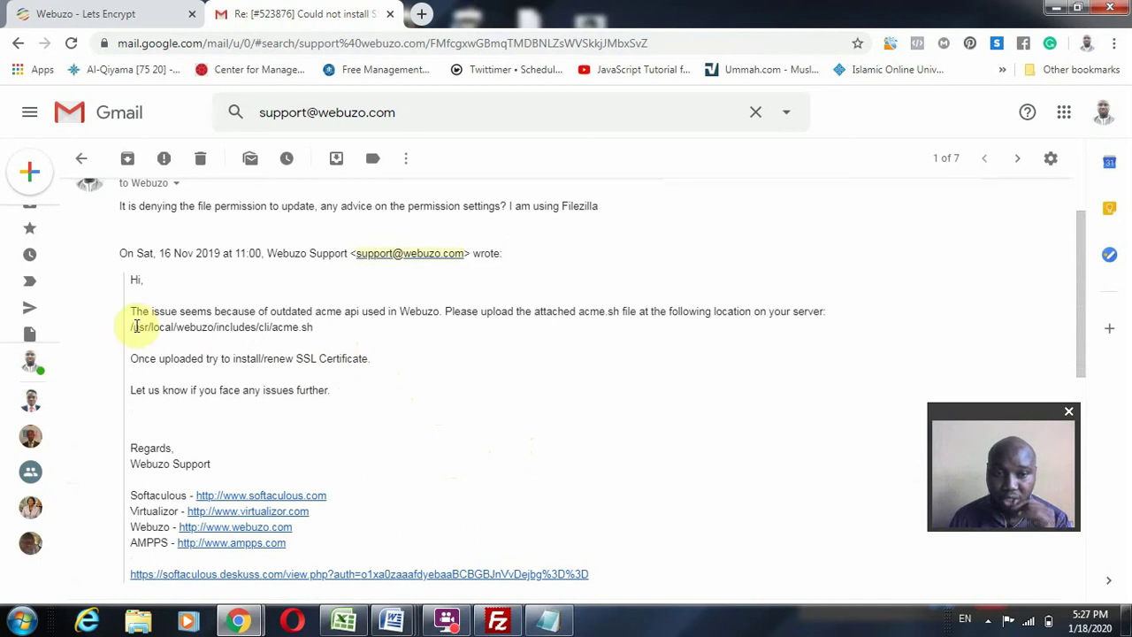
pyautogui.doubleClick(277, 327)
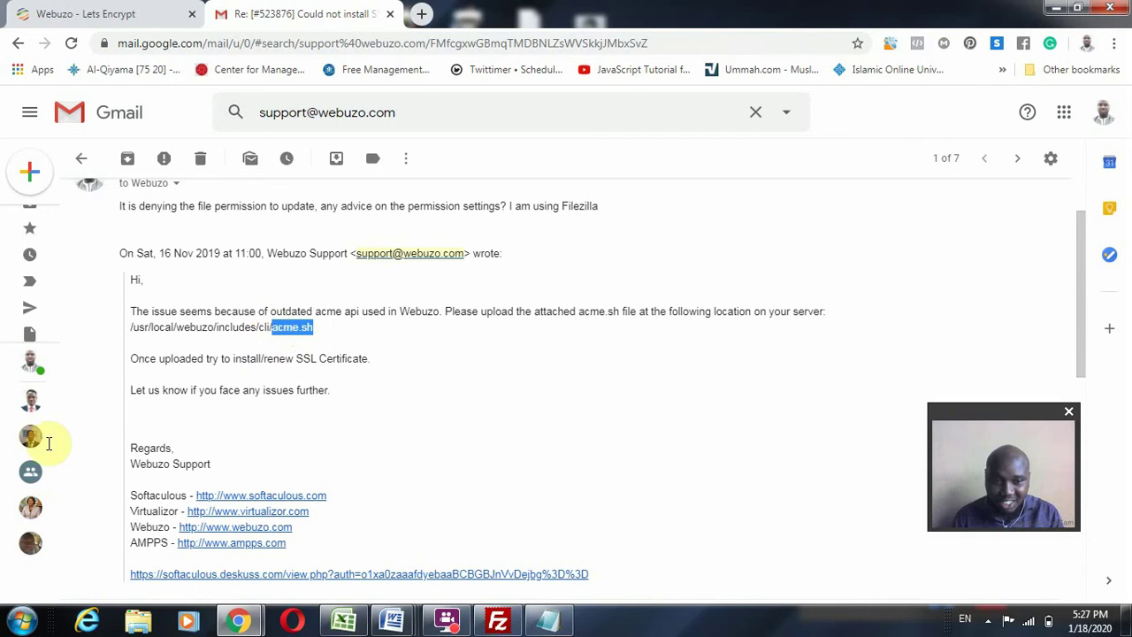
pyautogui.click(5, 628)
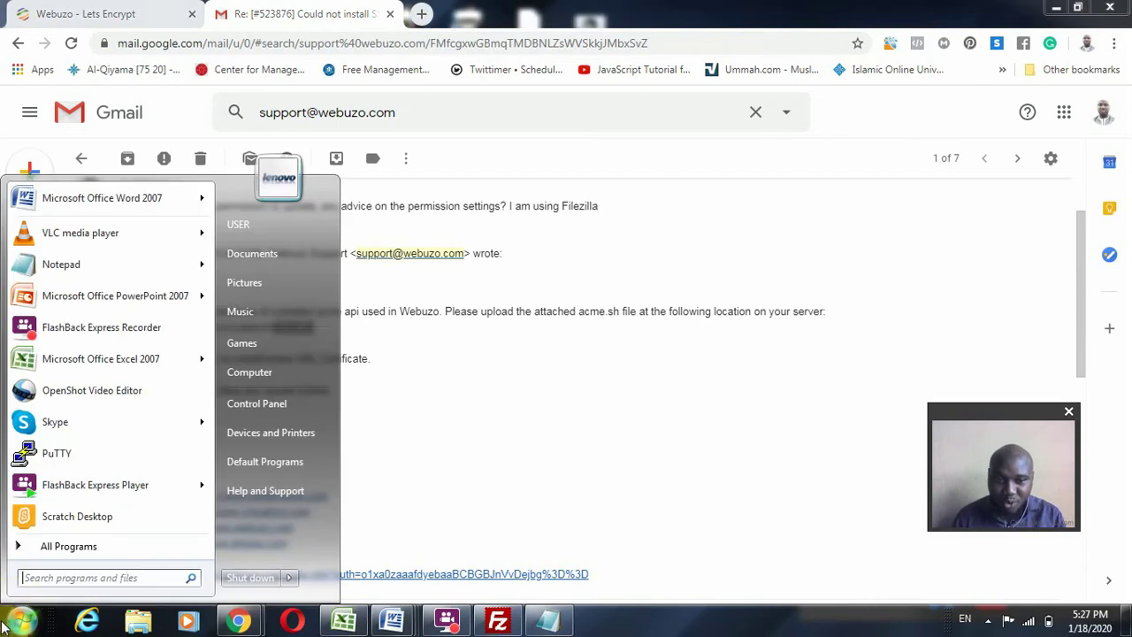
# - Launch PuTTY, place its configuration dialog beside FileZilla, and return to the support email
pyautogui.click(58, 454)
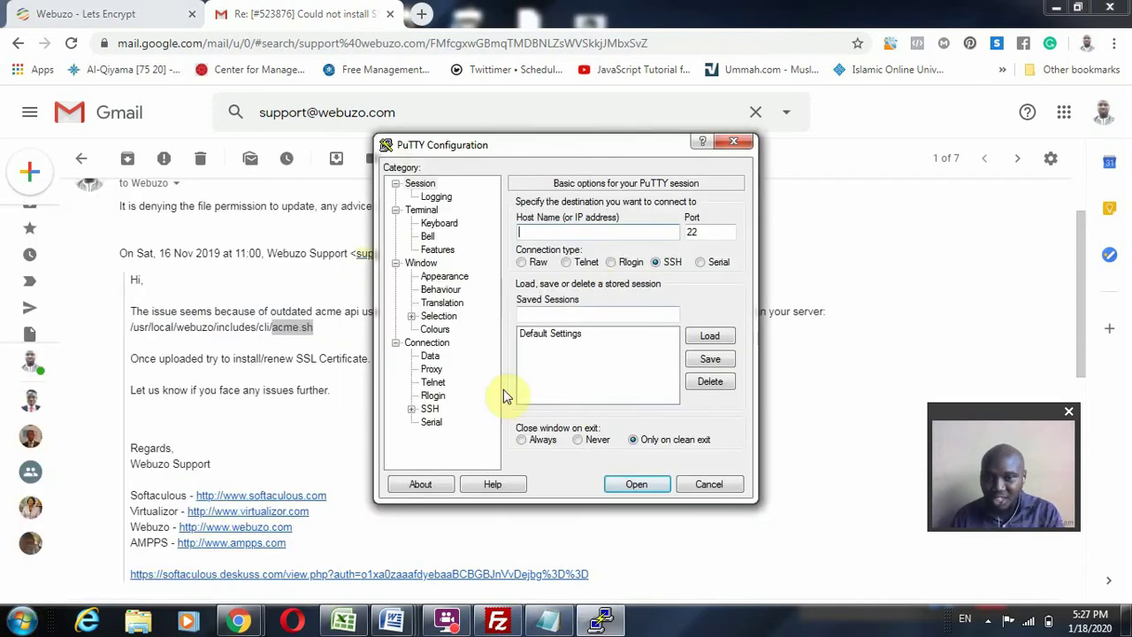
pyautogui.click(497, 620)
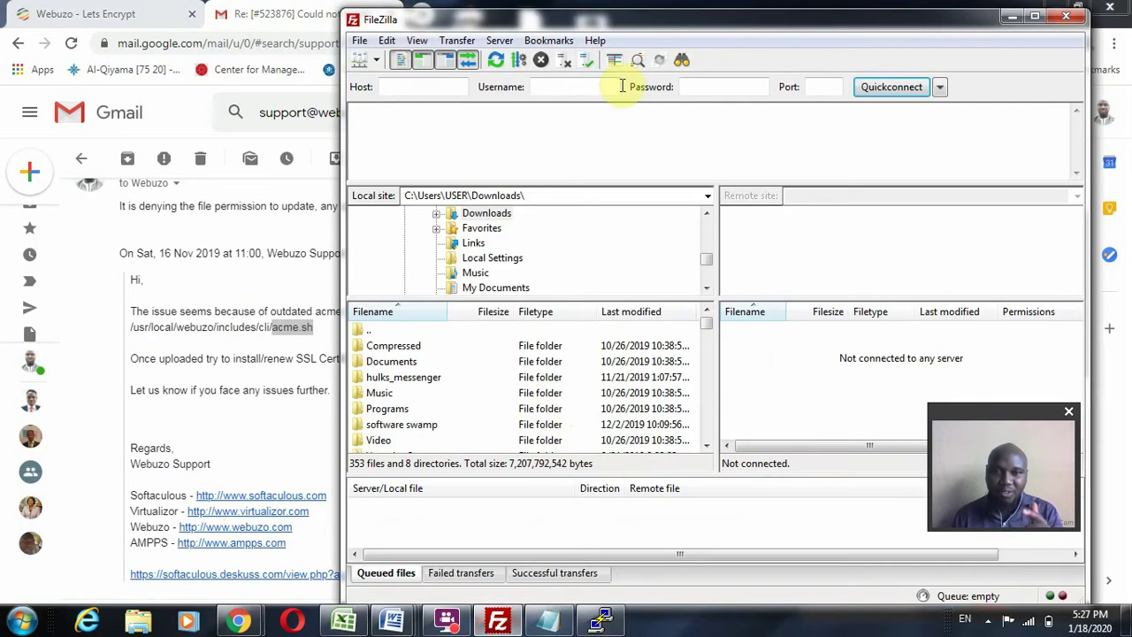
pyautogui.moveTo(427, 20); pyautogui.dragTo(689, 96)
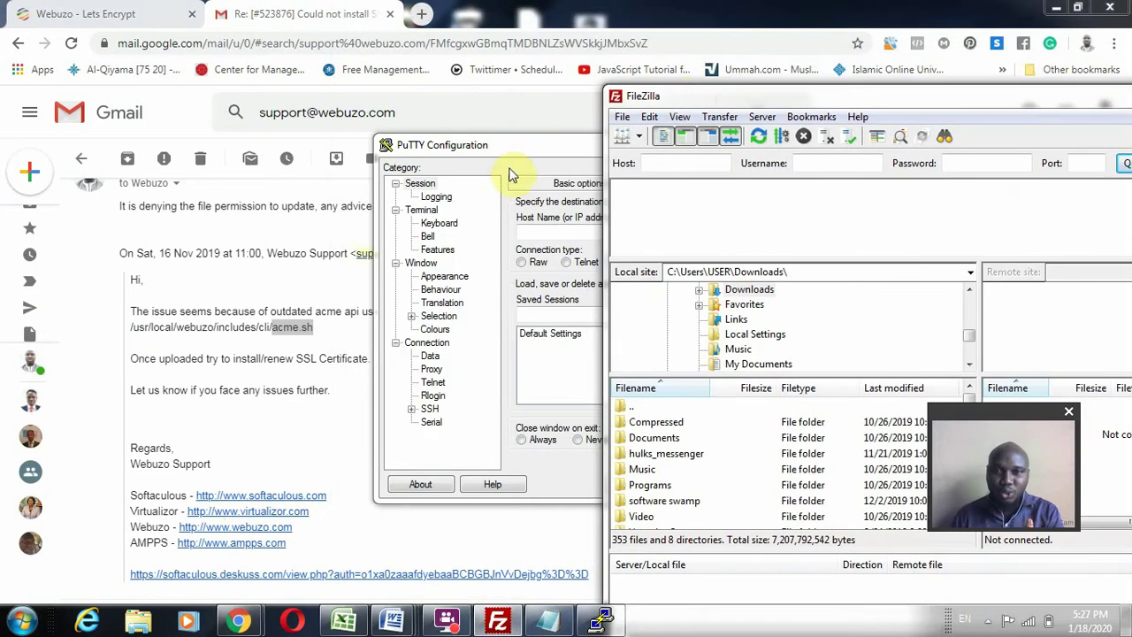
pyautogui.moveTo(522, 146); pyautogui.dragTo(183, 110)
pyautogui.moveTo(789, 105); pyautogui.dragTo(625, 86)
pyautogui.moveTo(433, 626)
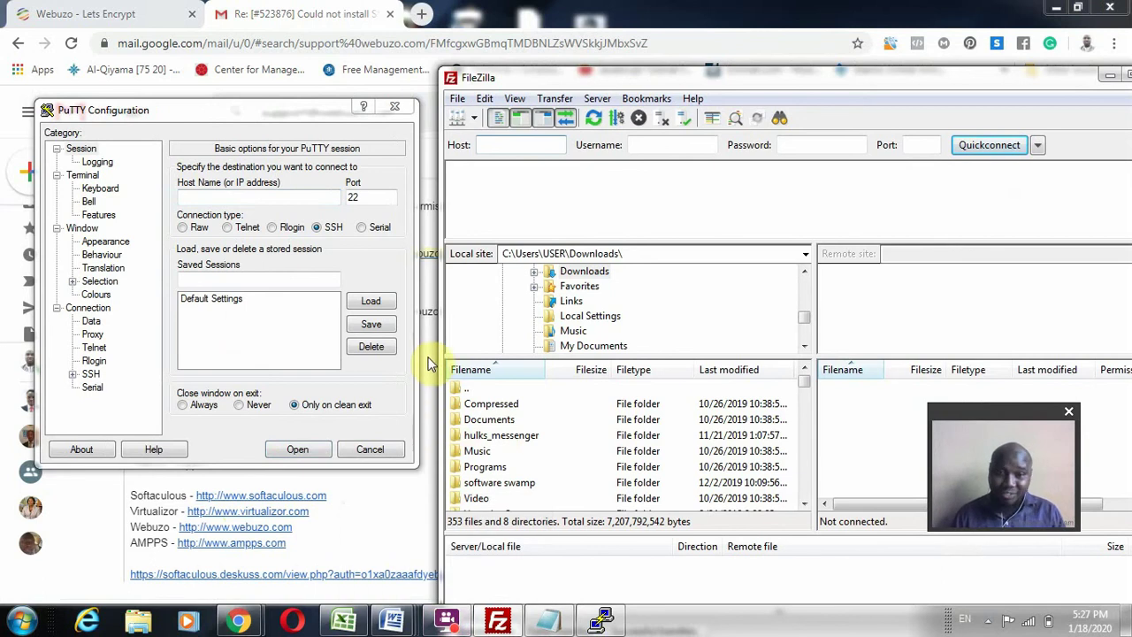
pyautogui.click(430, 492)
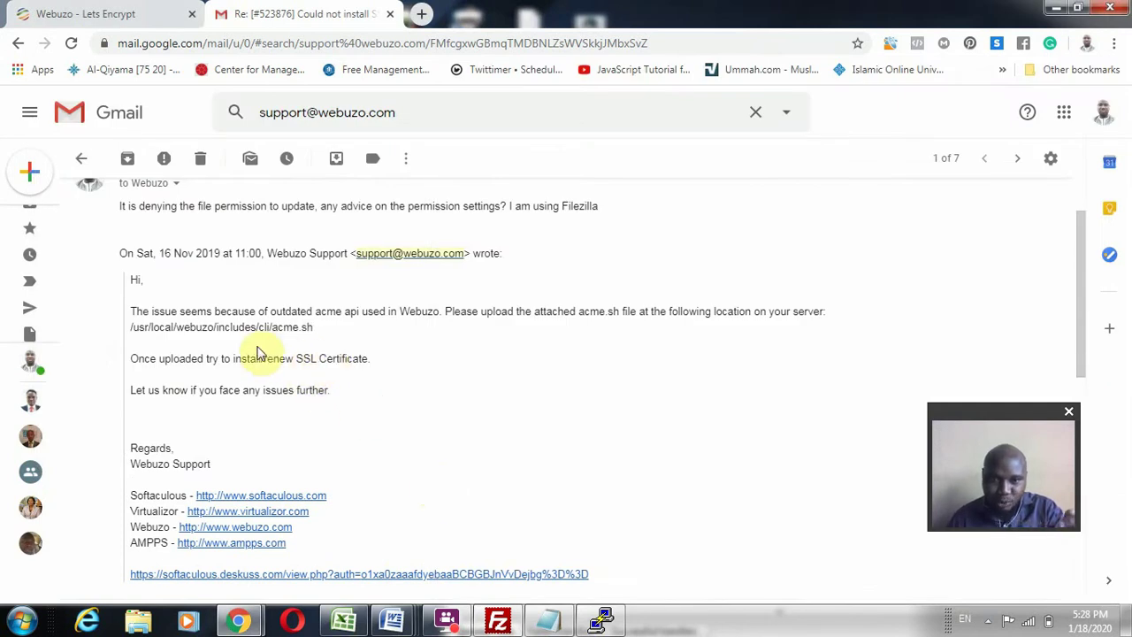
pyautogui.scroll(-1, 260, 360)
pyautogui.scroll(-1, 261, 360)
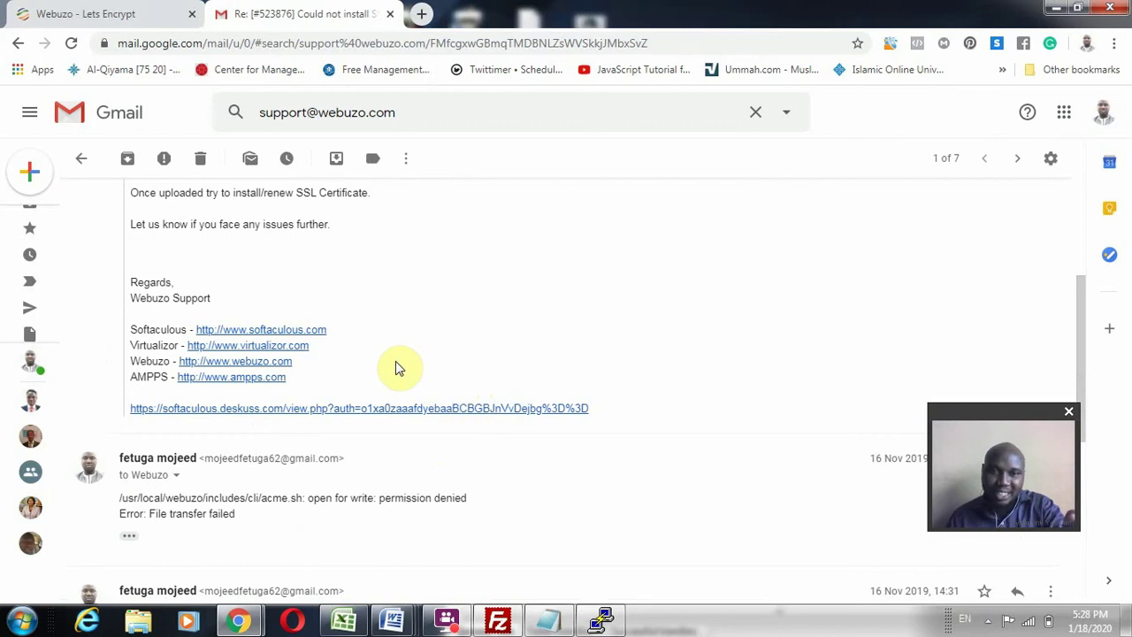
pyautogui.scroll(2, 389, 371)
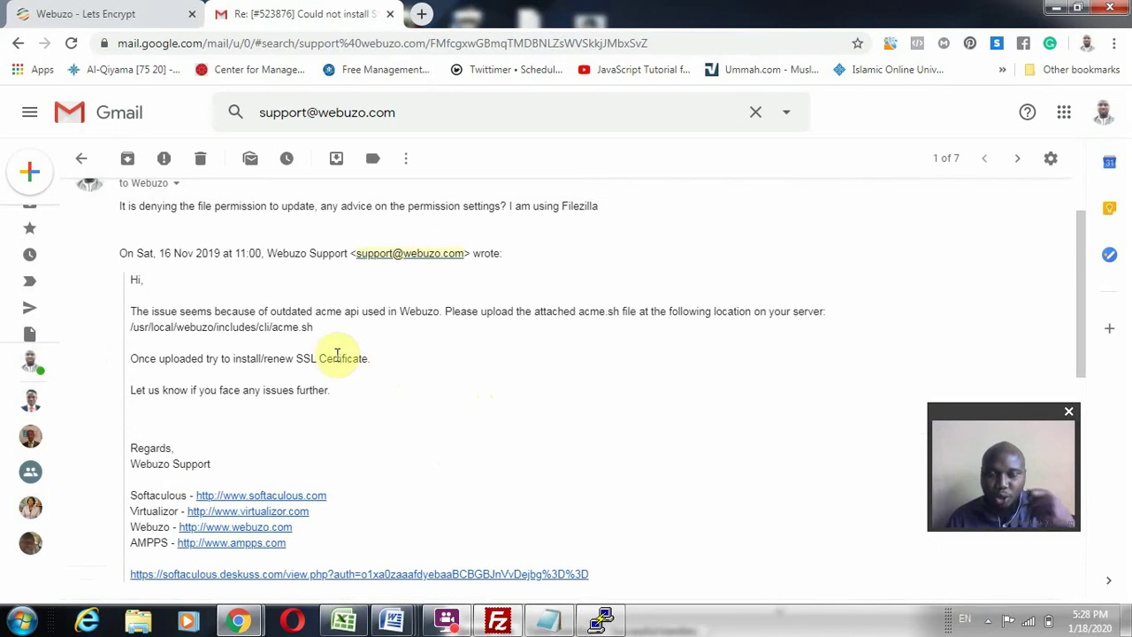
pyautogui.moveTo(273, 327); pyautogui.dragTo(311, 328)
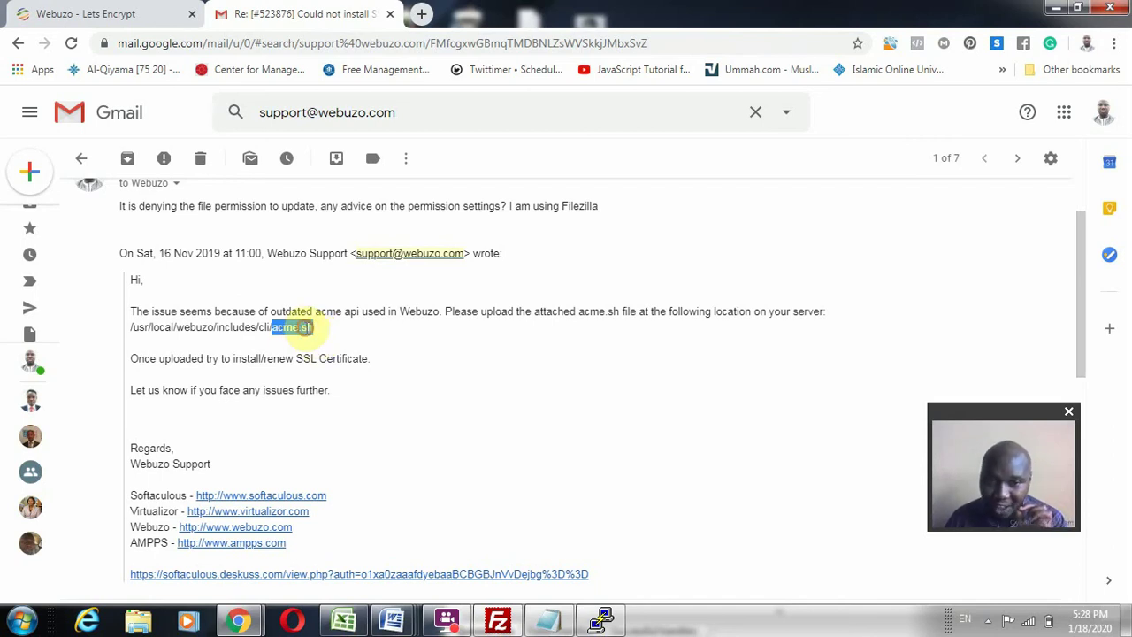
pyautogui.click(305, 328)
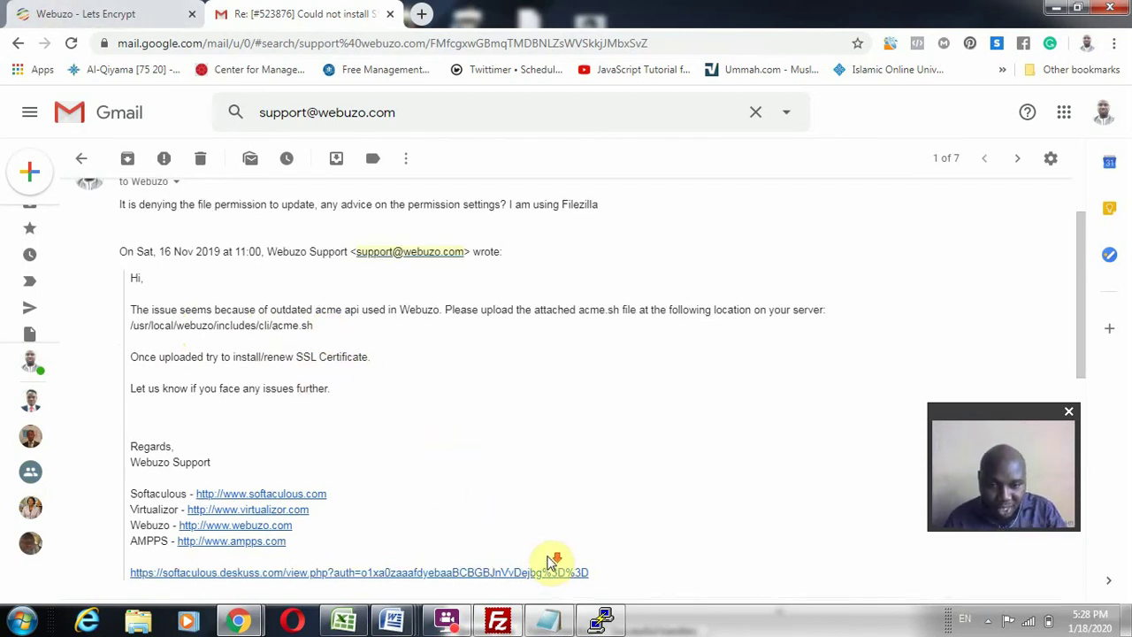
pyautogui.scroll(-2, 479, 459)
pyautogui.scroll(-4, 478, 459)
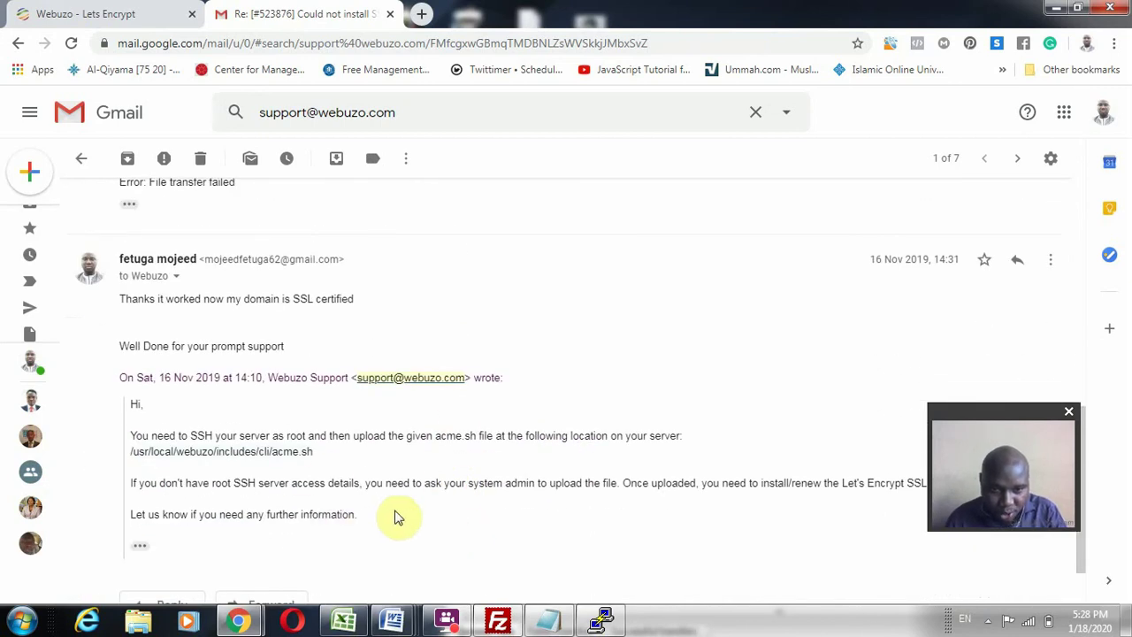
pyautogui.scroll(7, 461, 504)
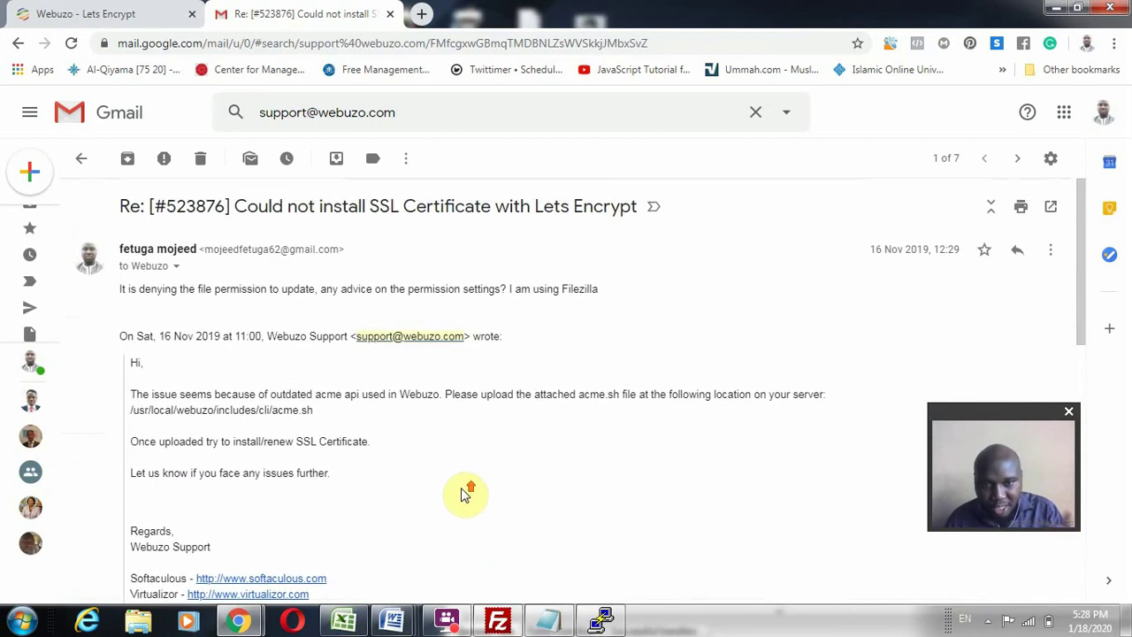
pyautogui.click(602, 619)
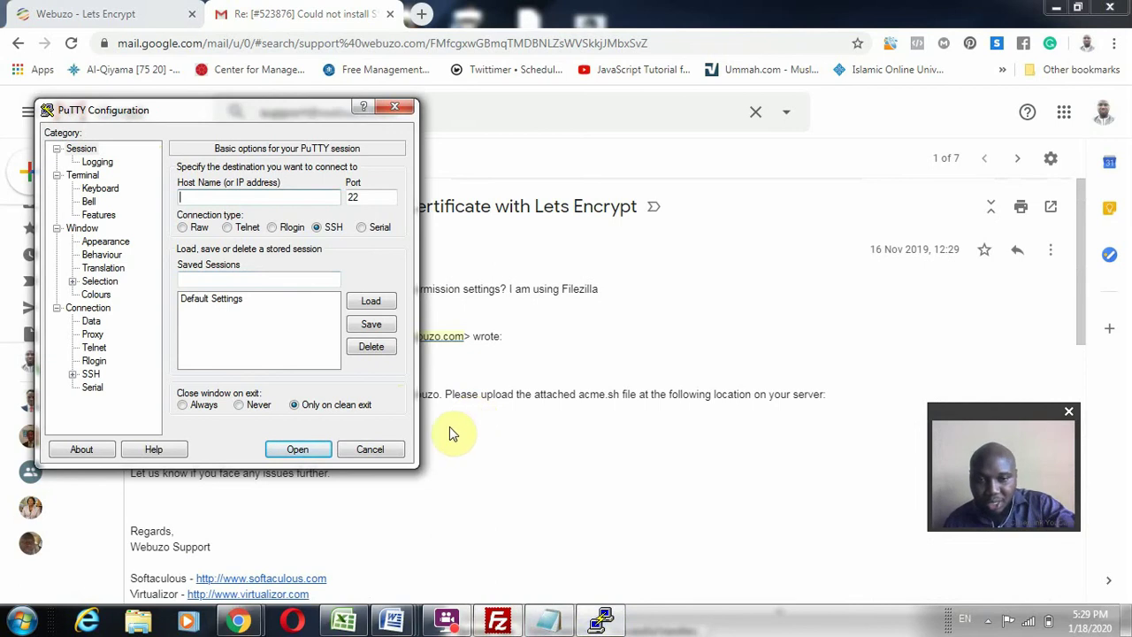
pyautogui.click(373, 404)
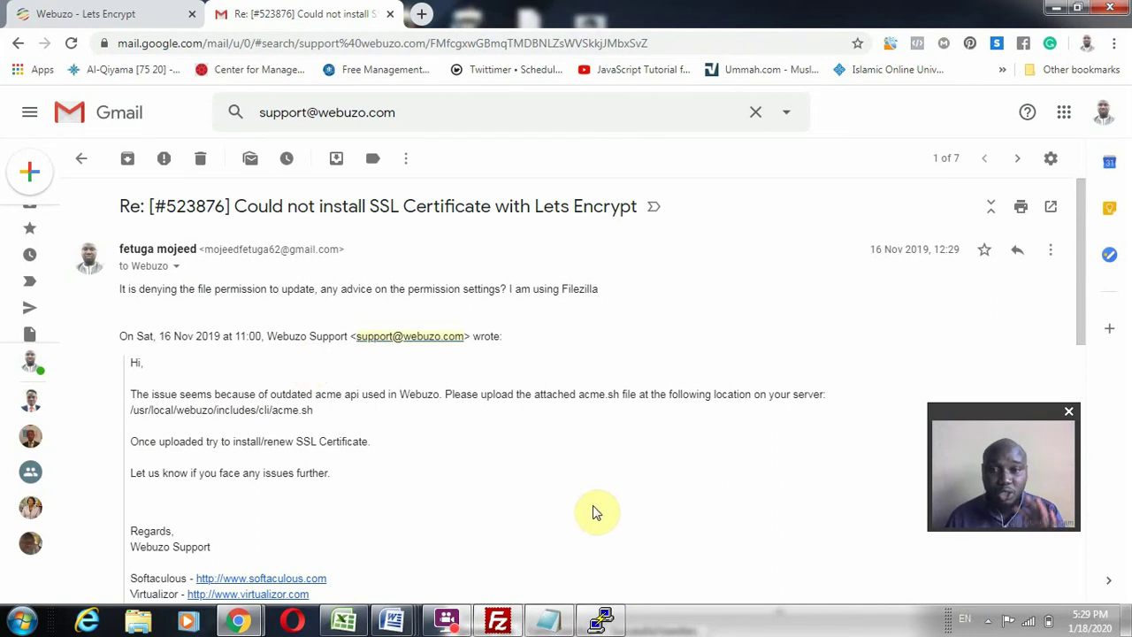
# - Position FileZilla in front of Gmail, showing the local Downloads folder with no server connection
pyautogui.click(498, 620)
pyautogui.moveTo(567, 84); pyautogui.dragTo(524, 54)
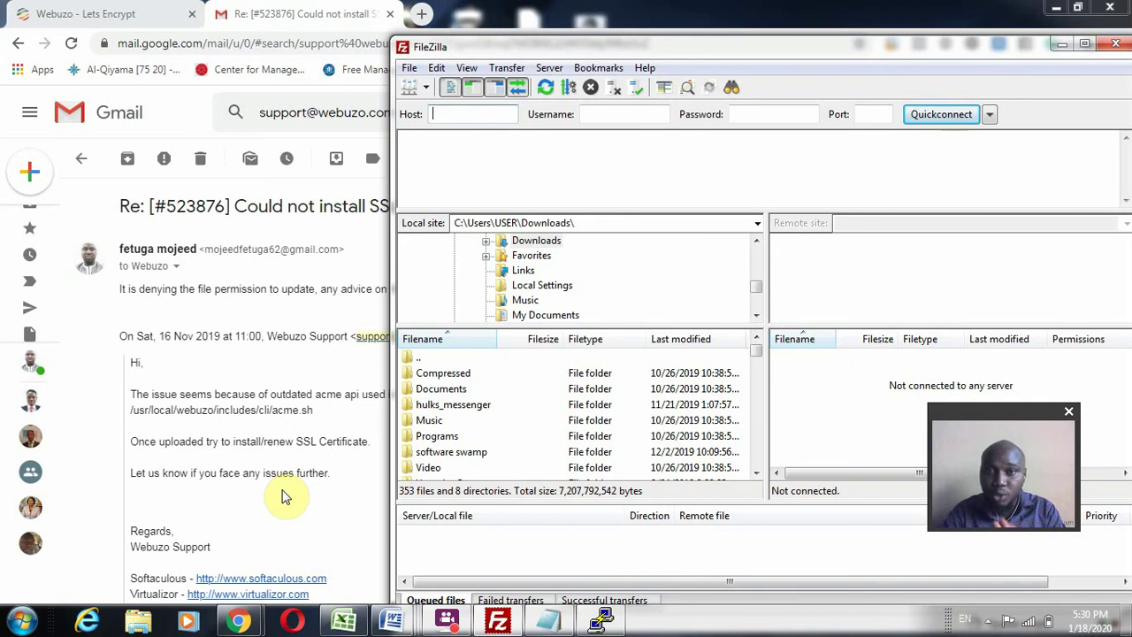
pyautogui.click(314, 395)
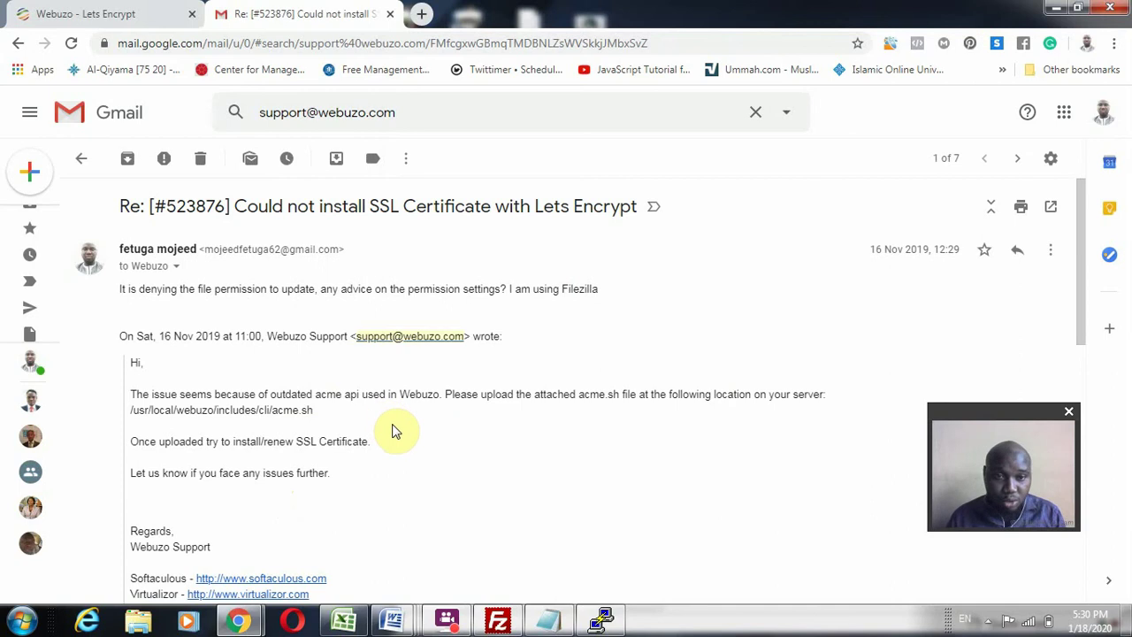
pyautogui.click(497, 621)
pyautogui.moveTo(612, 53); pyautogui.dragTo(401, 54)
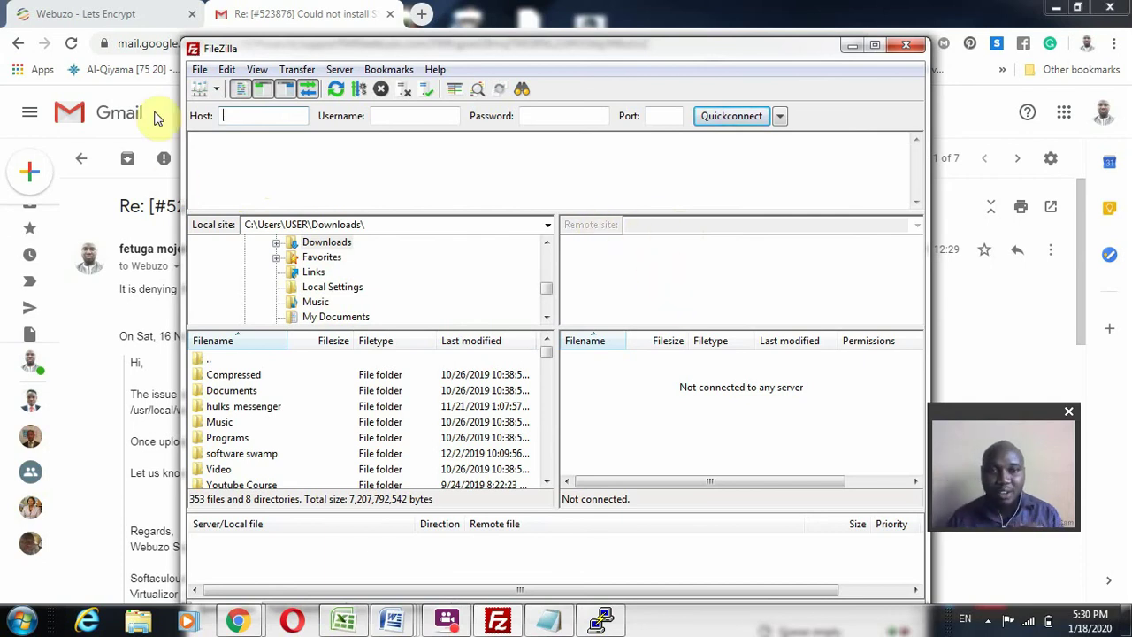
pyautogui.click(199, 70)
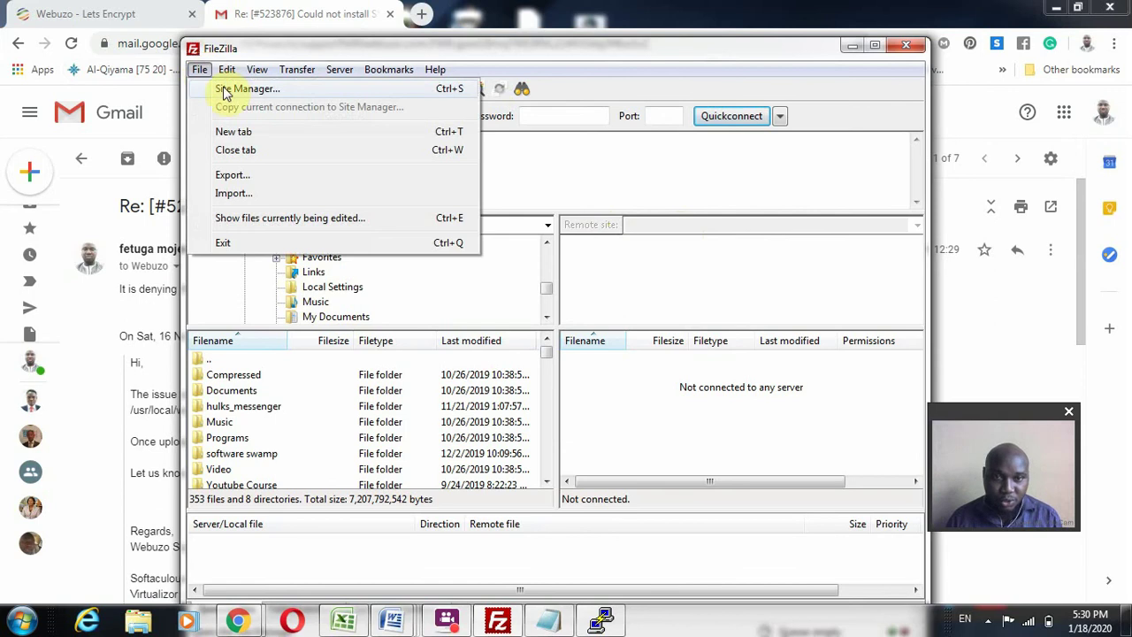
# - Add a new site in Site Manager, dismissing the missing hostname warnings
pyautogui.click(236, 92)
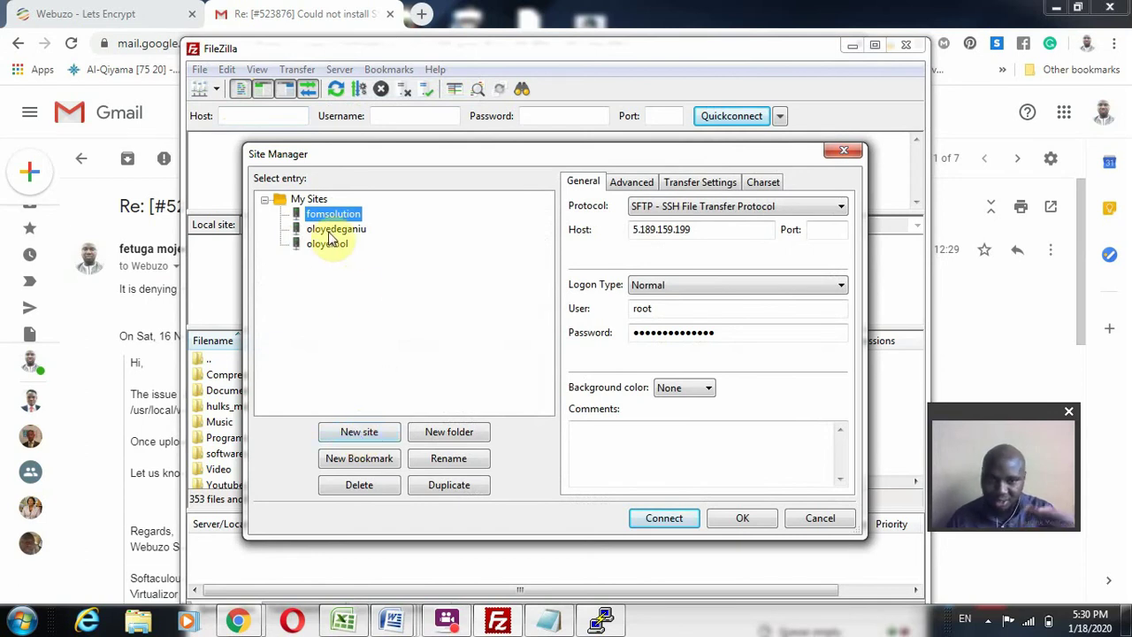
pyautogui.click(363, 438)
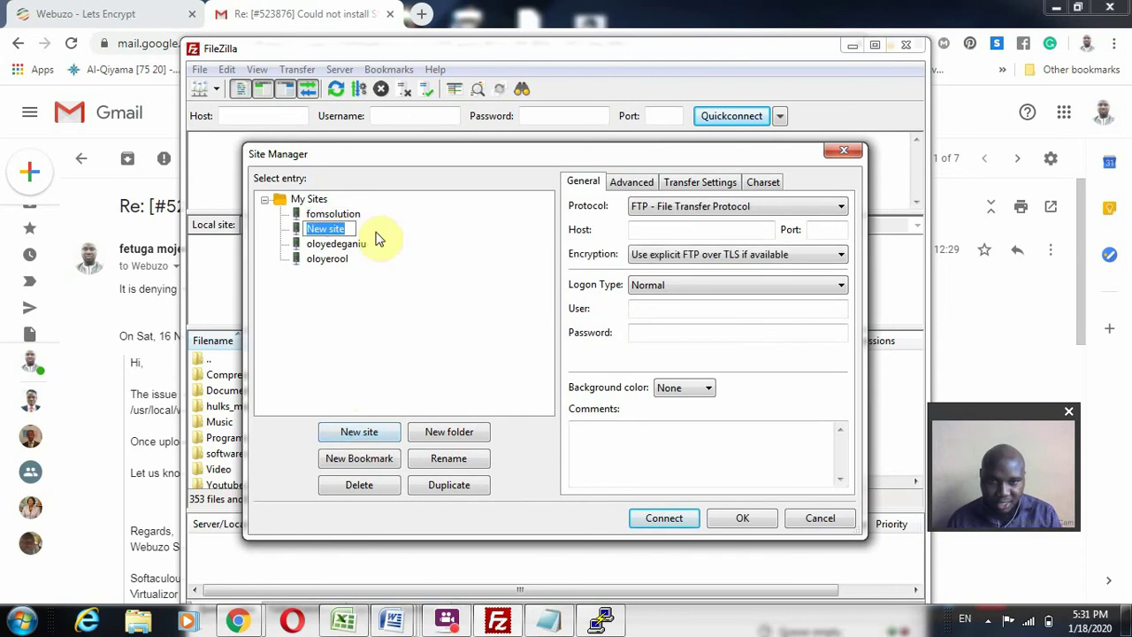
pyautogui.click(725, 206)
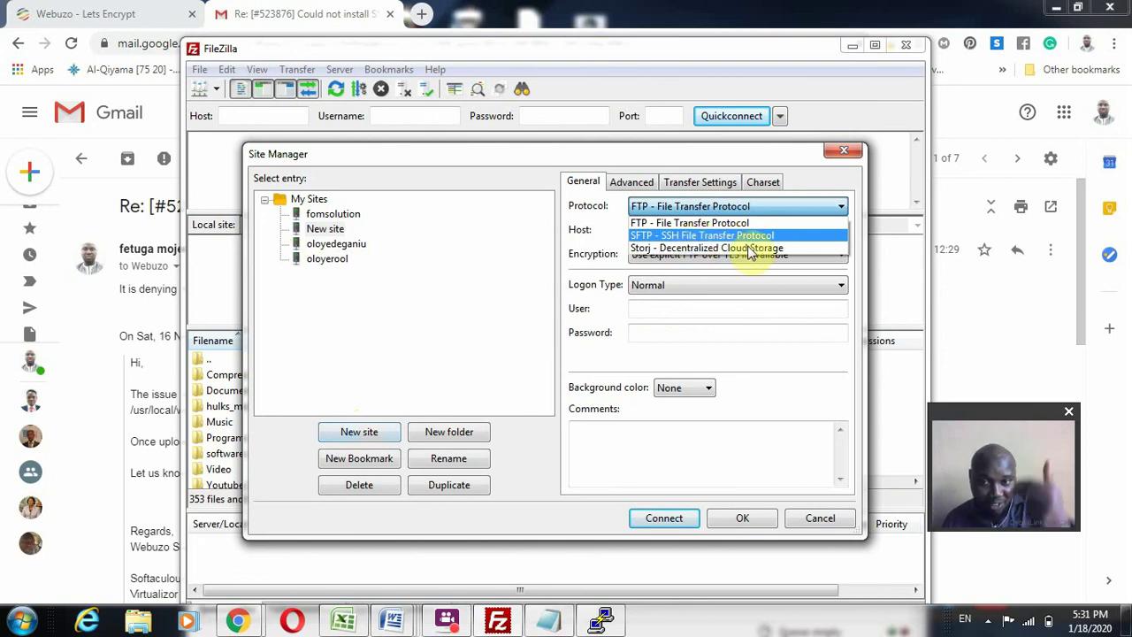
pyautogui.click(475, 283)
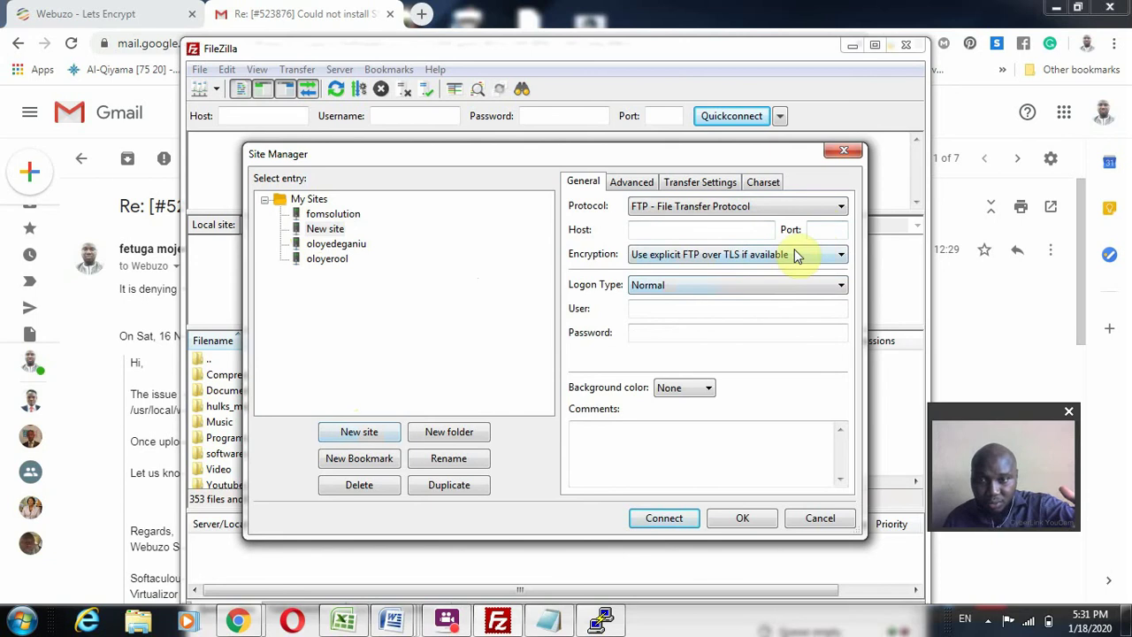
pyautogui.click(318, 248)
pyautogui.click(653, 346)
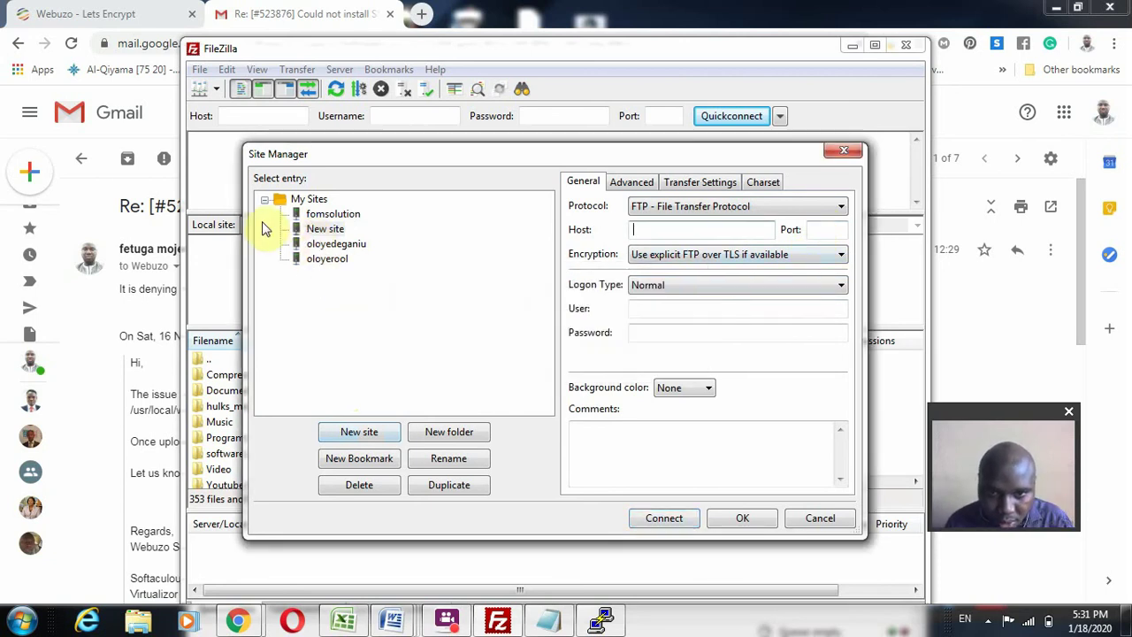
pyautogui.click(307, 231)
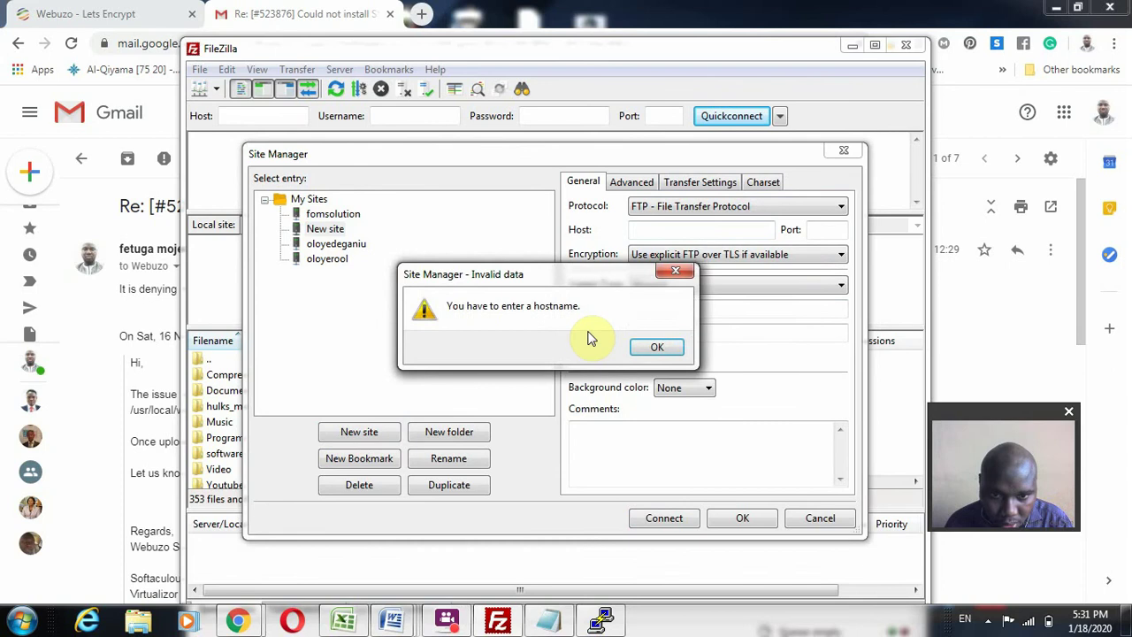
pyautogui.click(663, 349)
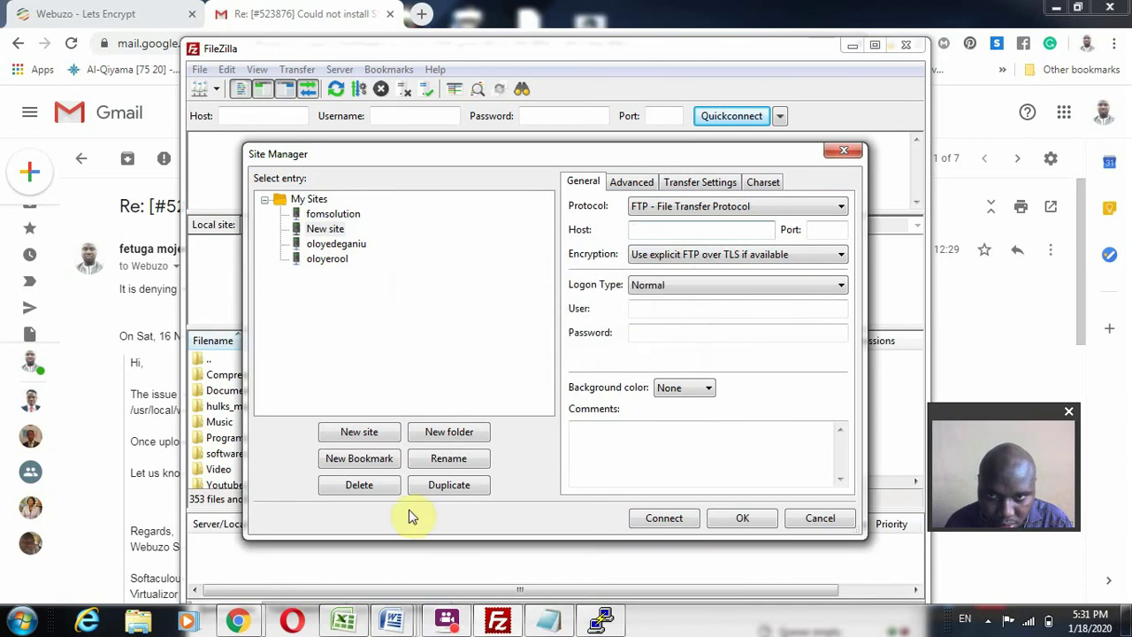
# - Delete the empty new site and view the fomsolution site's SFTP login details
pyautogui.click(367, 488)
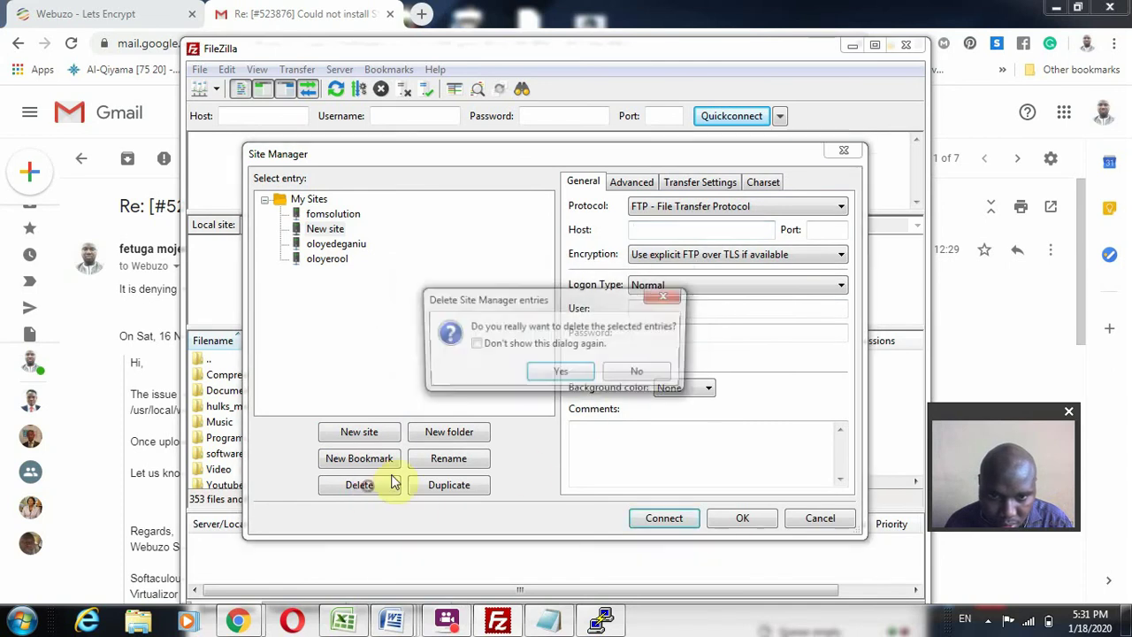
pyautogui.click(566, 375)
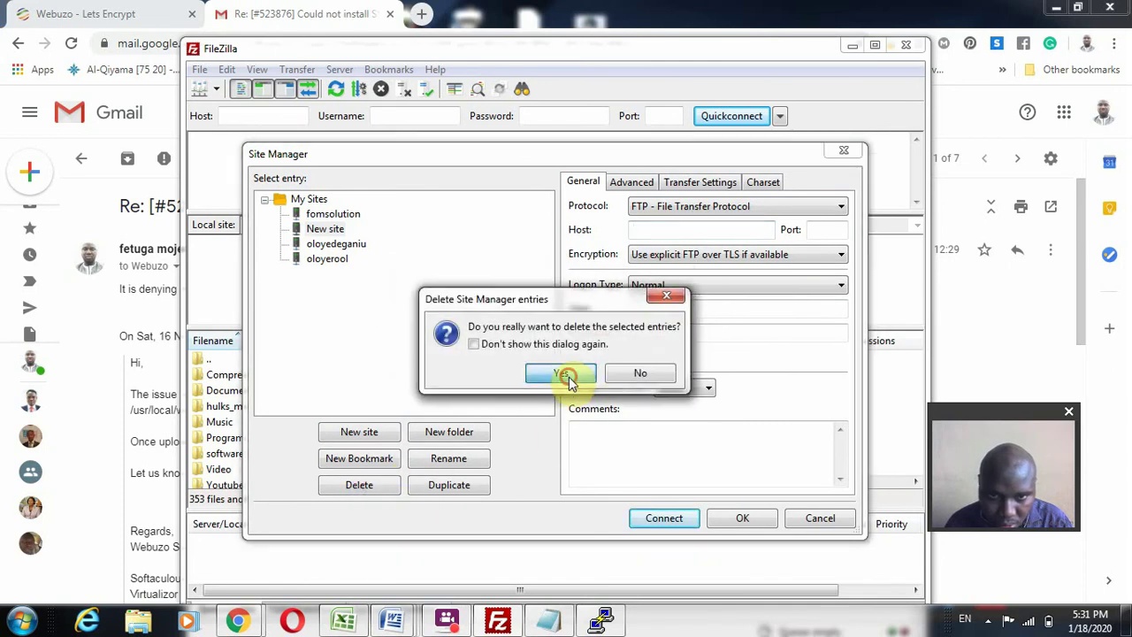
pyautogui.click(332, 215)
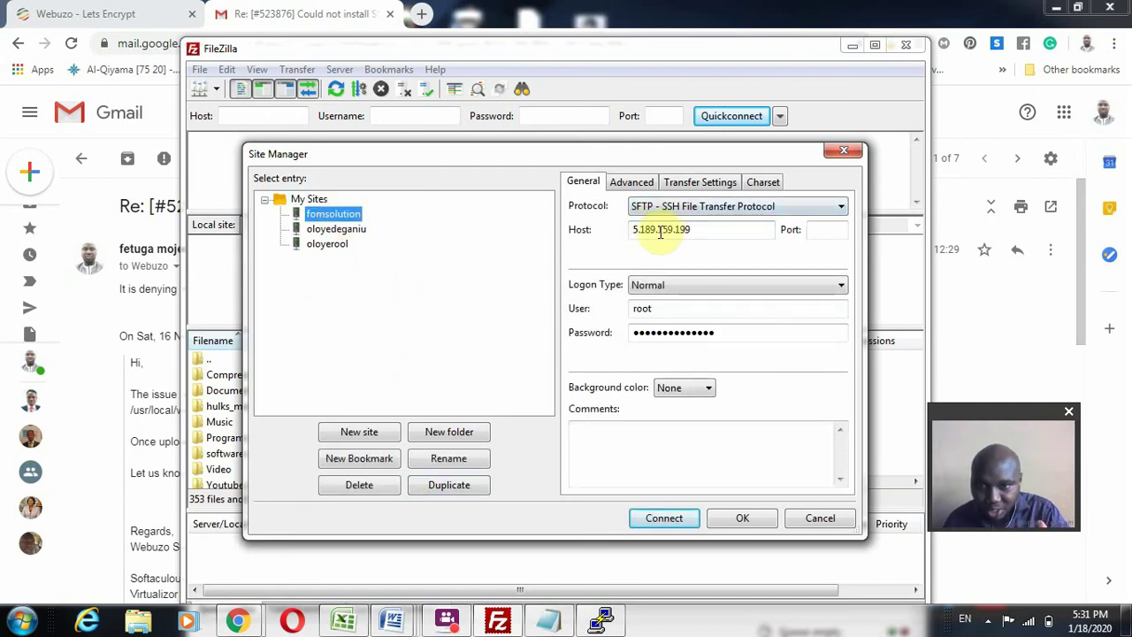
pyautogui.click(663, 333)
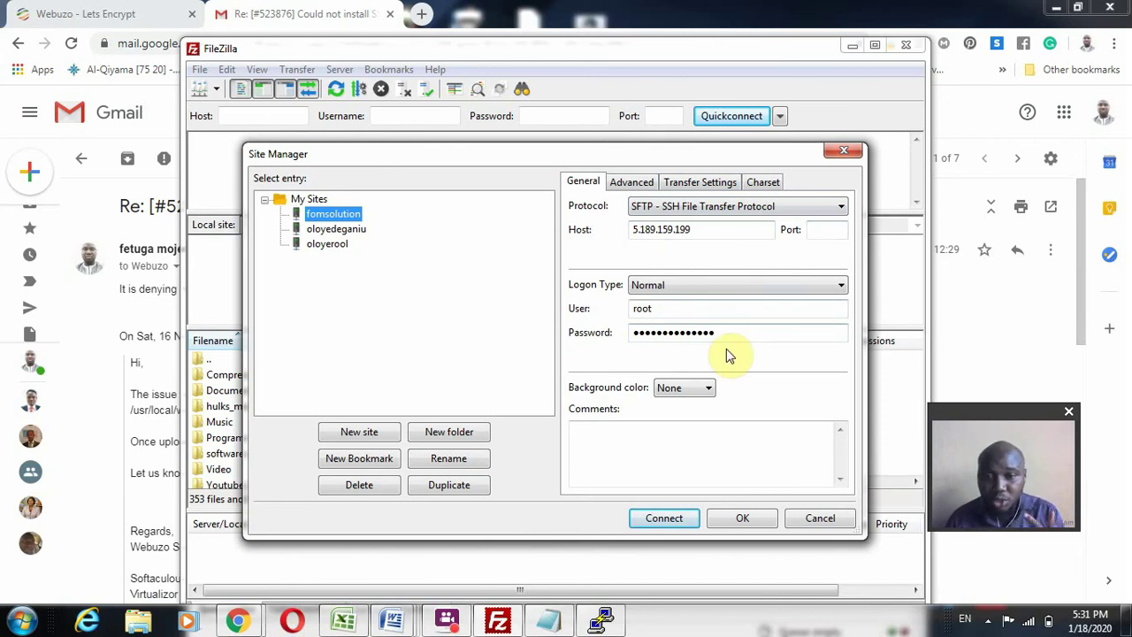
# - Connect to the fomsolution server over SFTP and go to its top-level / directory
pyautogui.click(675, 521)
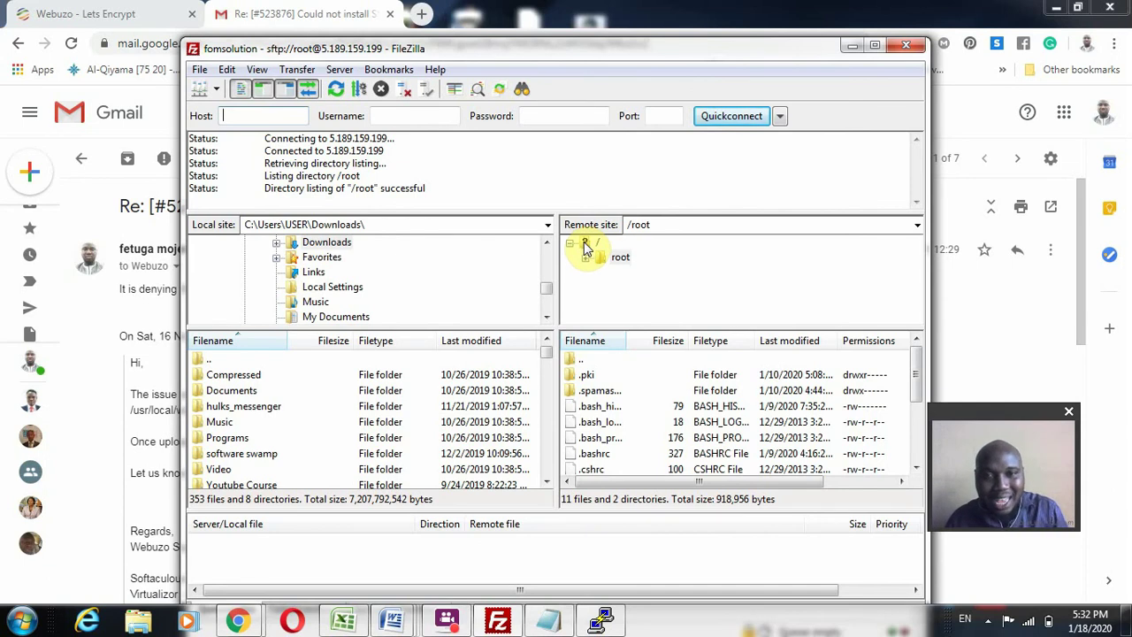
pyautogui.click(132, 406)
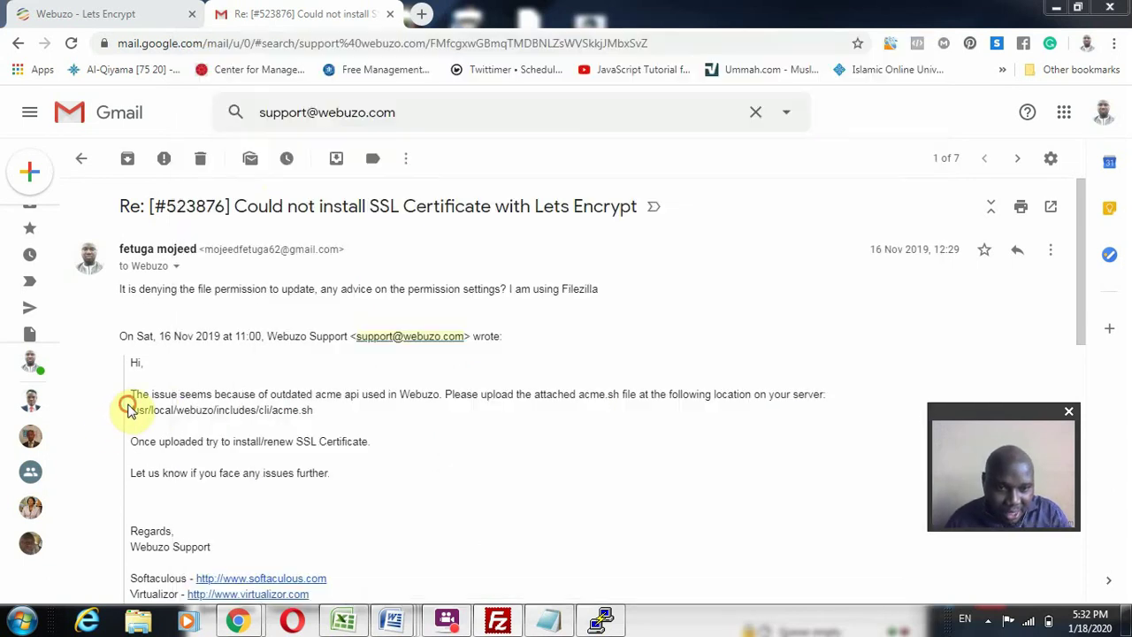
pyautogui.moveTo(131, 410); pyautogui.dragTo(281, 409)
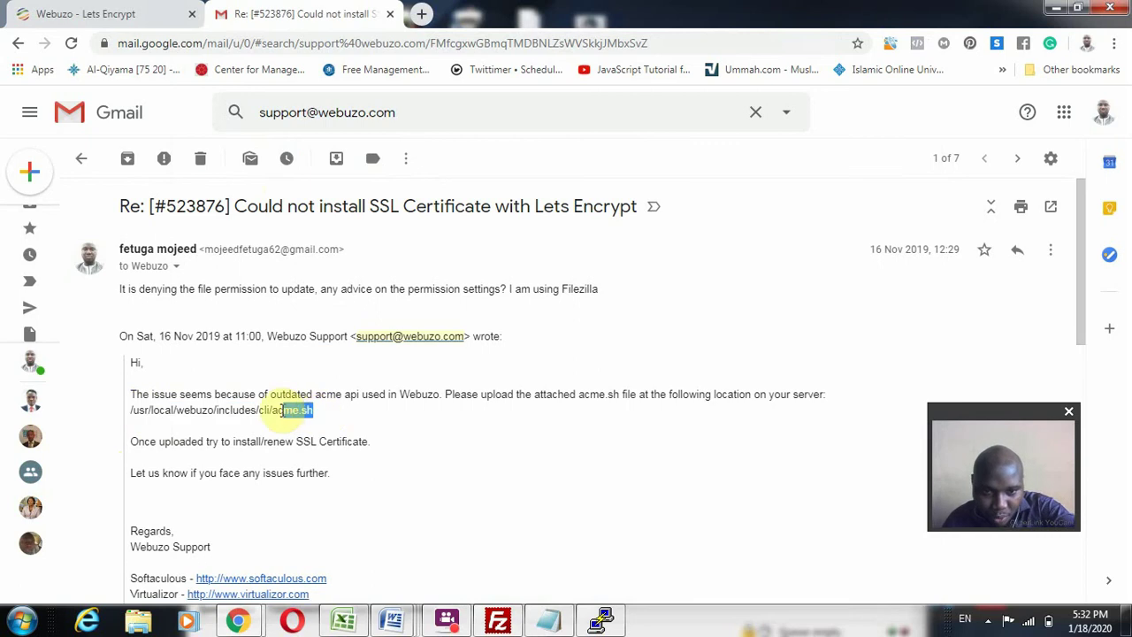
pyautogui.click(498, 621)
pyautogui.click(583, 245)
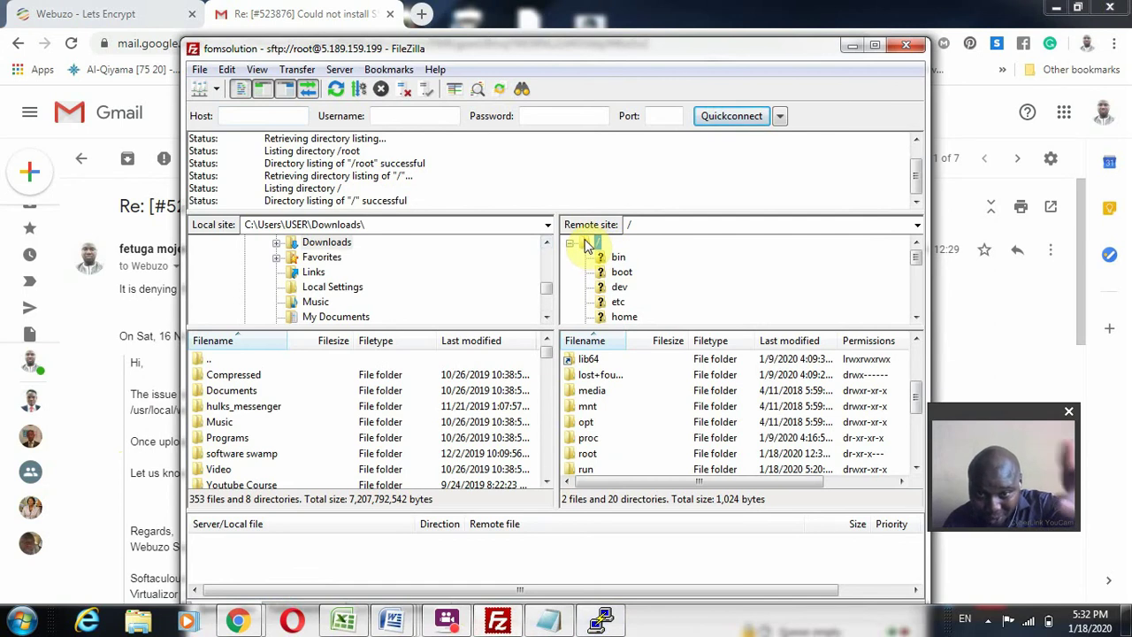
# - Move FileZilla to the right and open the remote usr folder
pyautogui.scroll(-1, 904, 324)
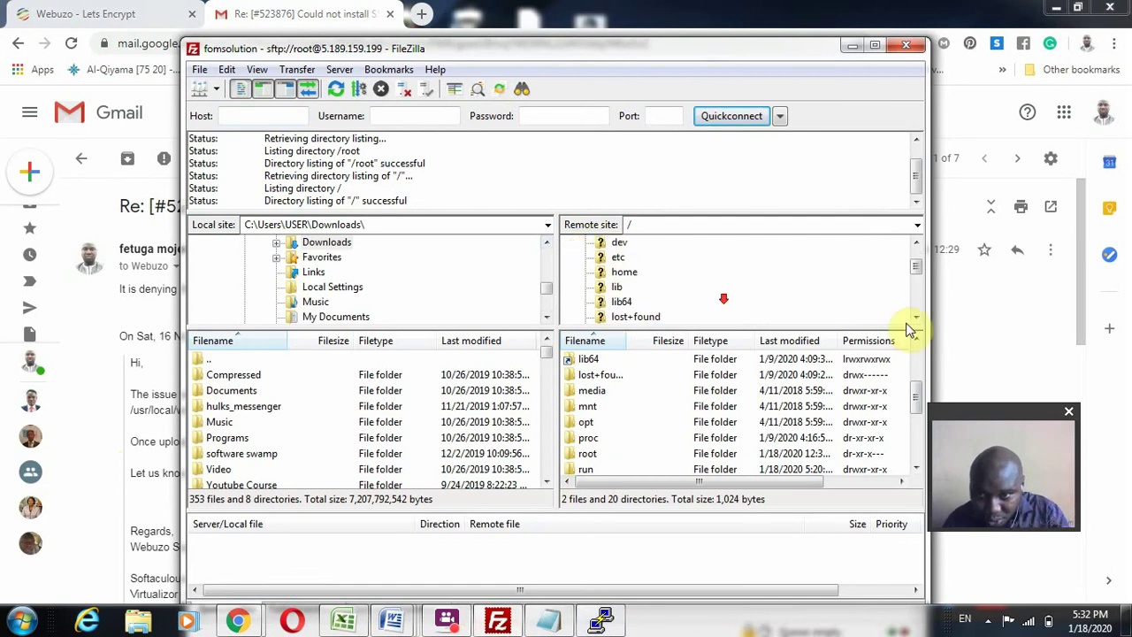
pyautogui.click(915, 320)
pyautogui.click(915, 320)
pyautogui.click(915, 320)
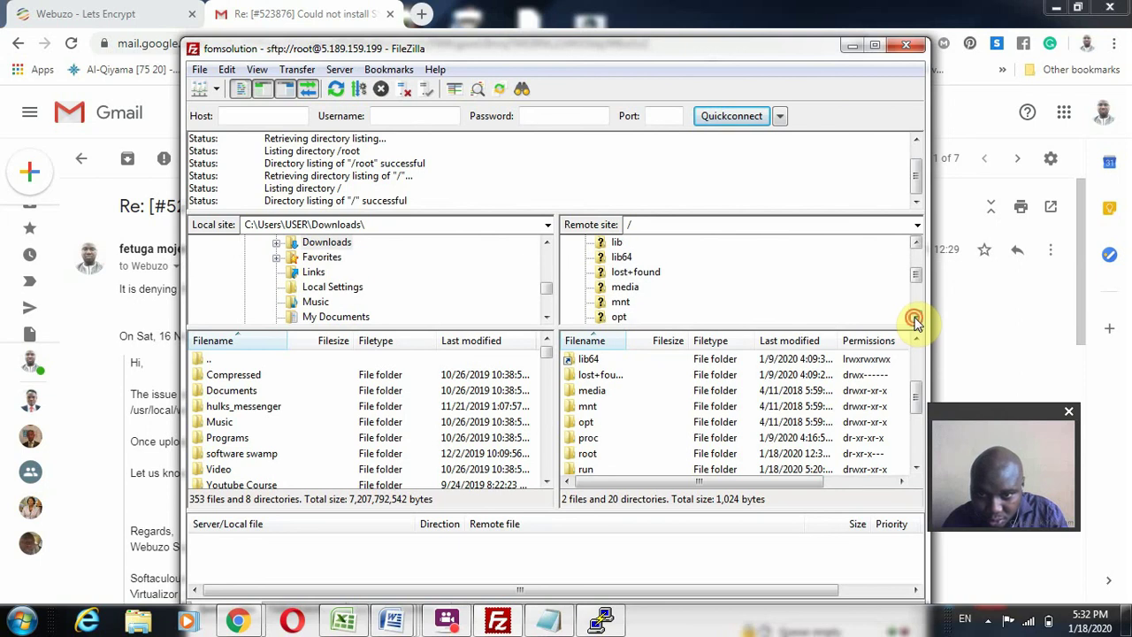
pyautogui.click(915, 320)
pyautogui.click(915, 320)
pyautogui.click(915, 320)
pyautogui.click(915, 320)
pyautogui.click(915, 320)
pyautogui.click(915, 320)
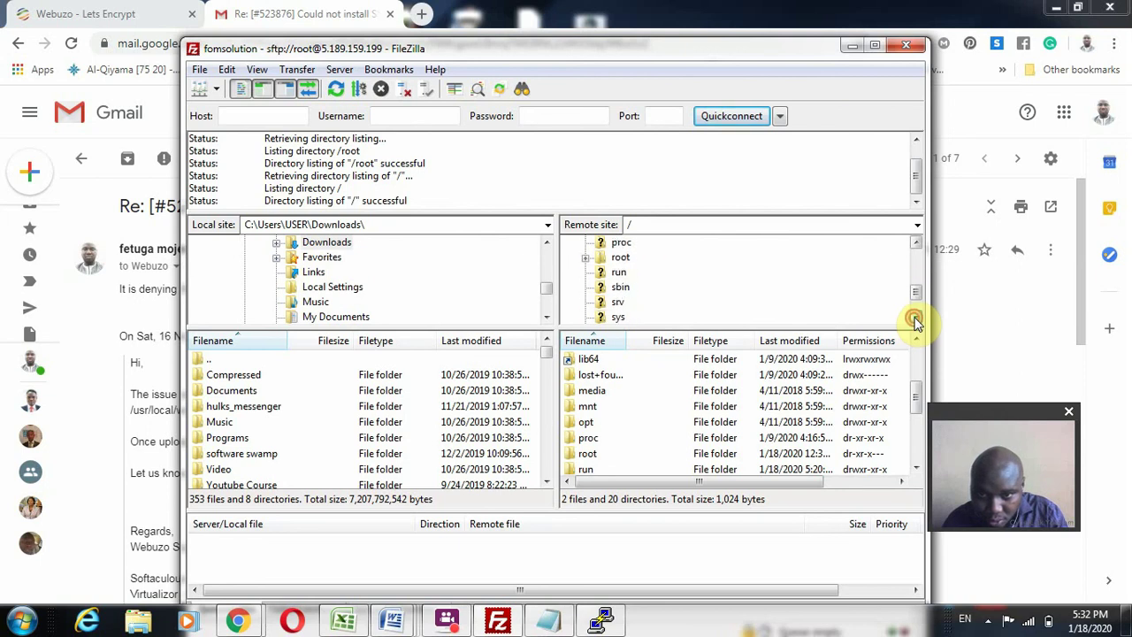
pyautogui.click(915, 320)
pyautogui.click(915, 320)
pyautogui.click(915, 320)
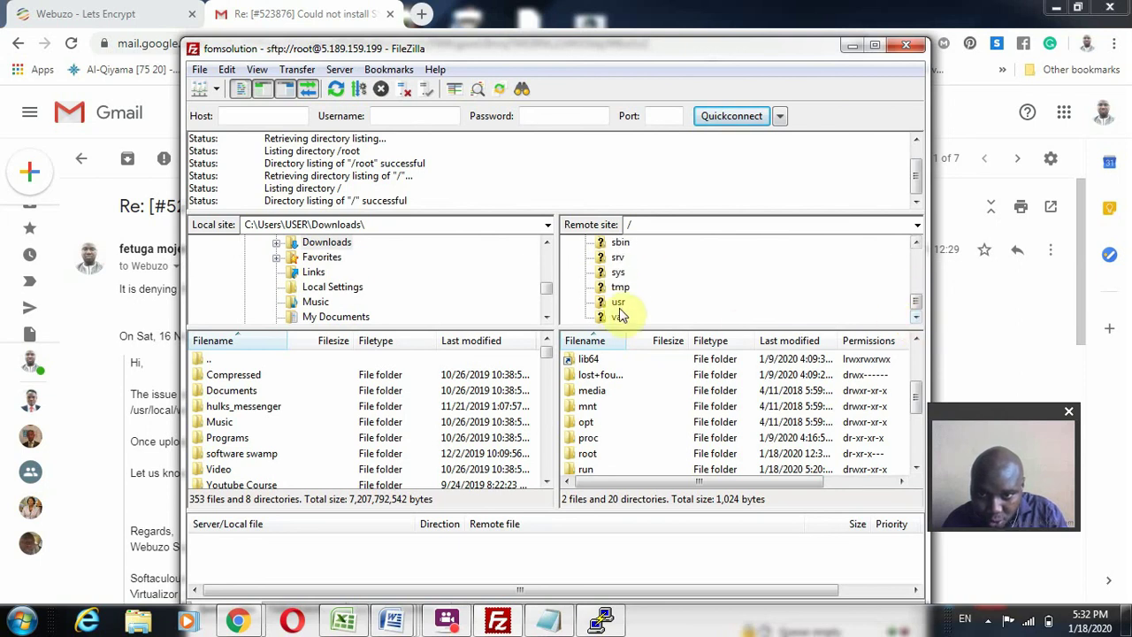
pyautogui.moveTo(460, 54); pyautogui.dragTo(670, 62)
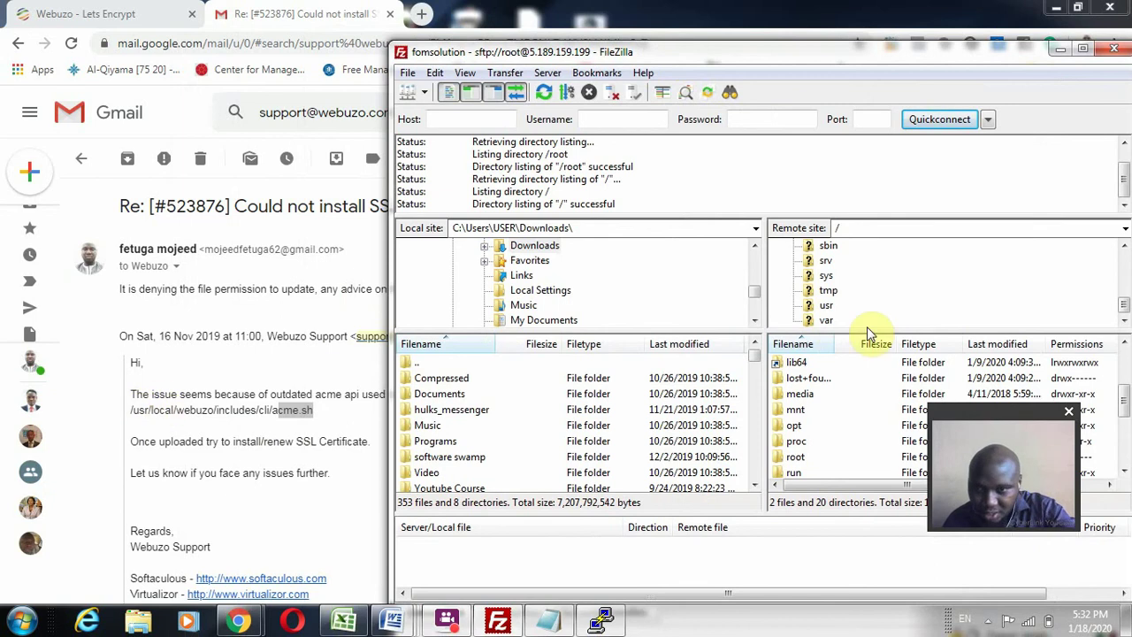
pyautogui.click(822, 306)
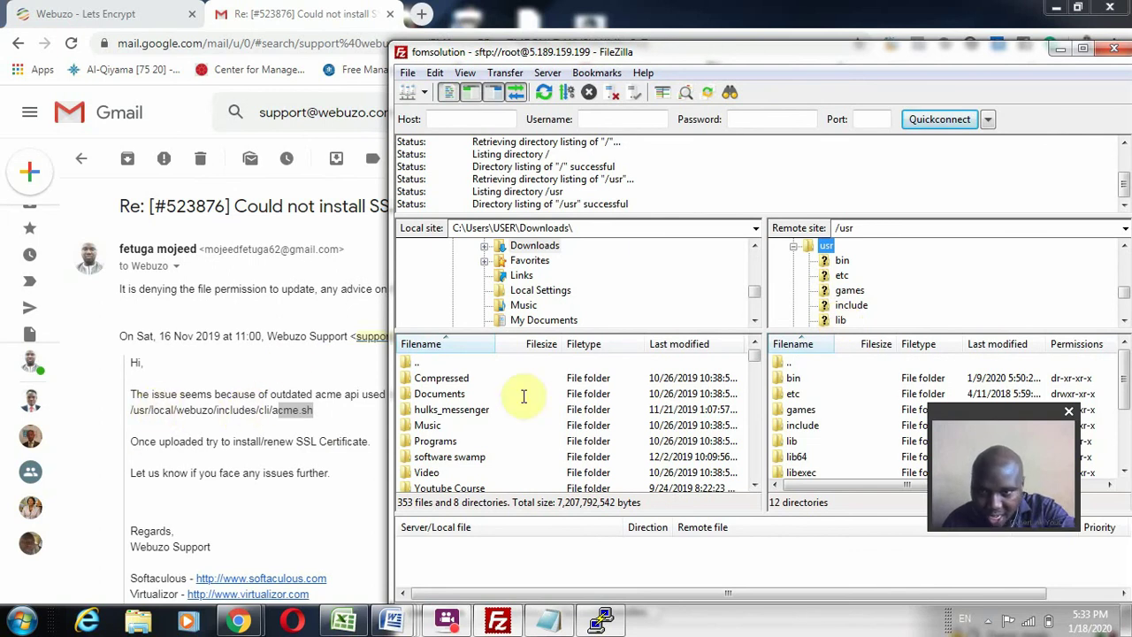
# - Scroll the remote tree and open /usr/local, listing apps, bin, csf and emps
pyautogui.click(1122, 320)
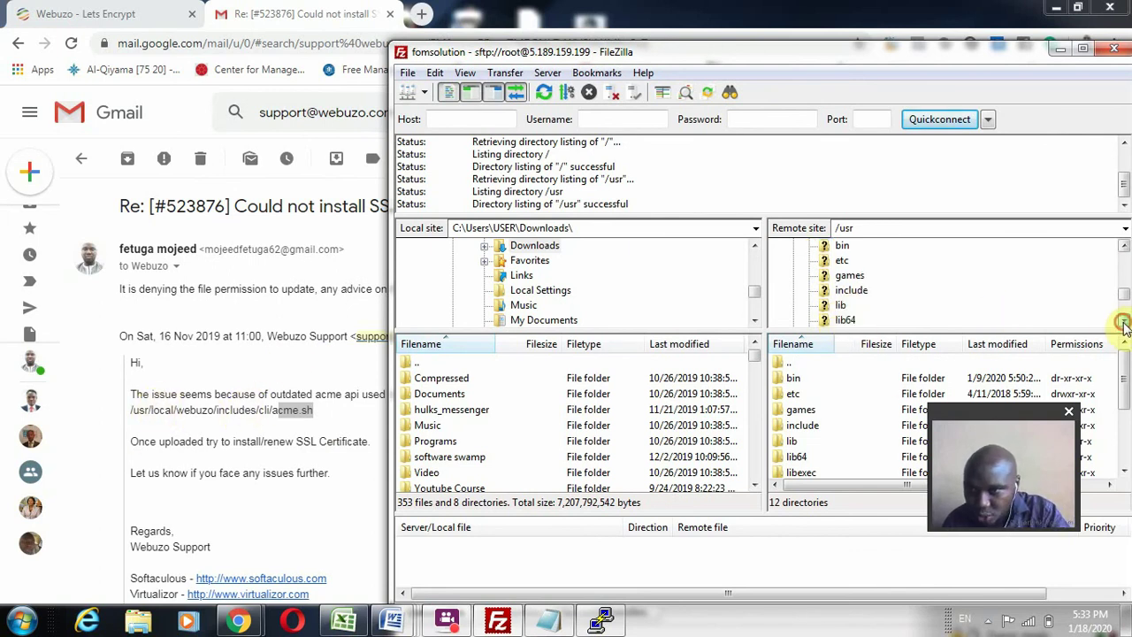
pyautogui.click(1122, 320)
pyautogui.click(1123, 320)
pyautogui.click(1123, 320)
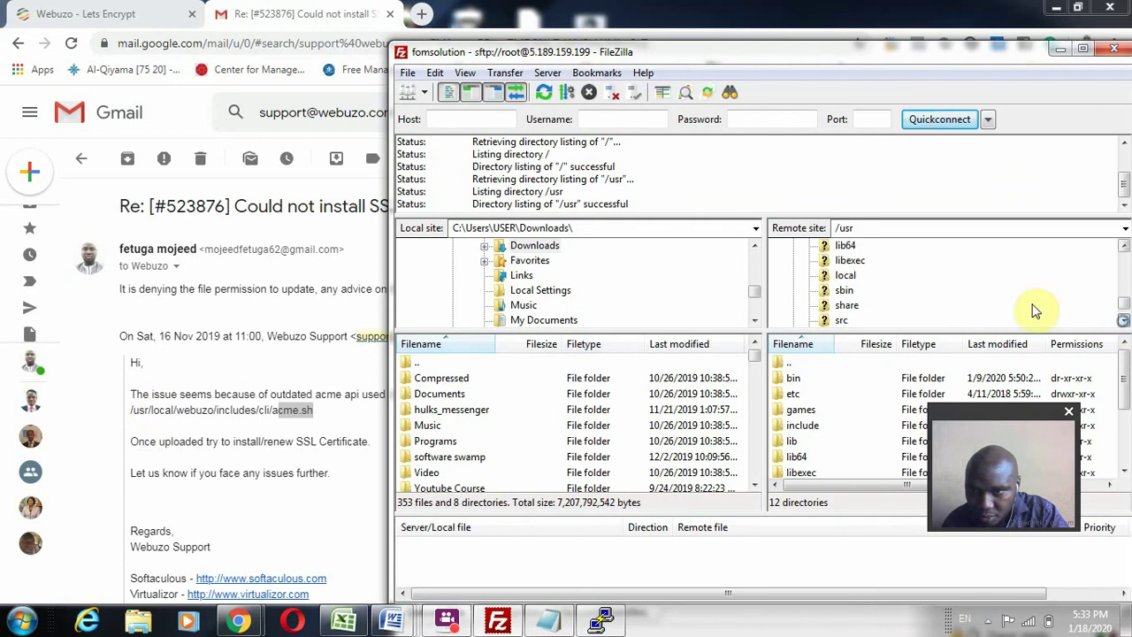
pyautogui.click(844, 275)
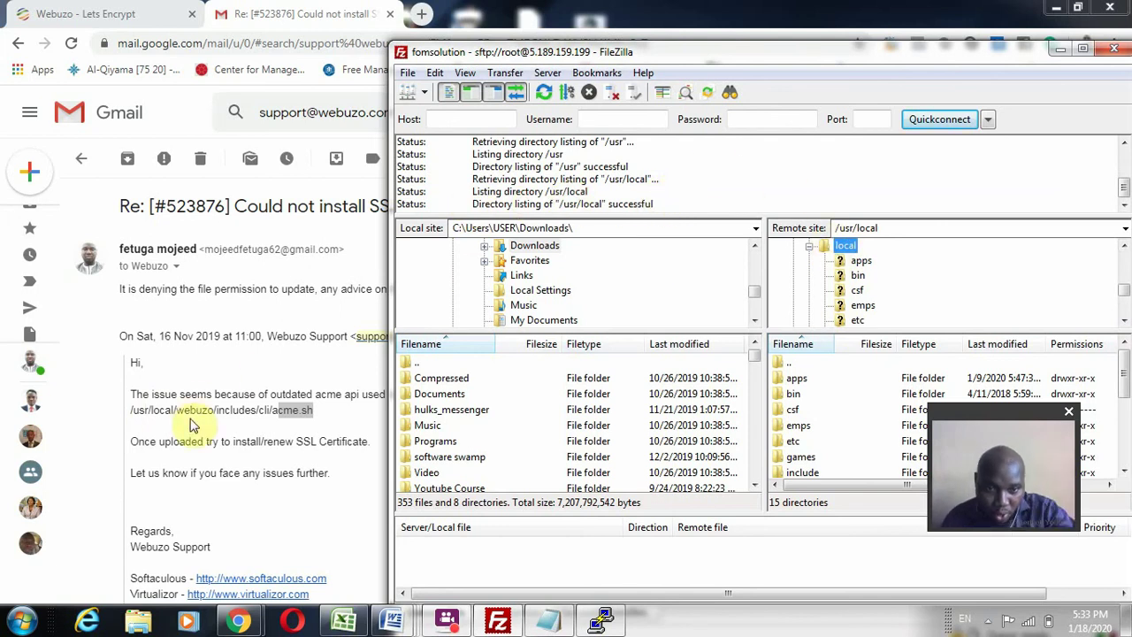
pyautogui.click(1123, 320)
pyautogui.click(1123, 320)
pyautogui.click(1122, 320)
pyautogui.click(1123, 320)
pyautogui.click(1123, 320)
pyautogui.click(1123, 320)
pyautogui.click(1123, 320)
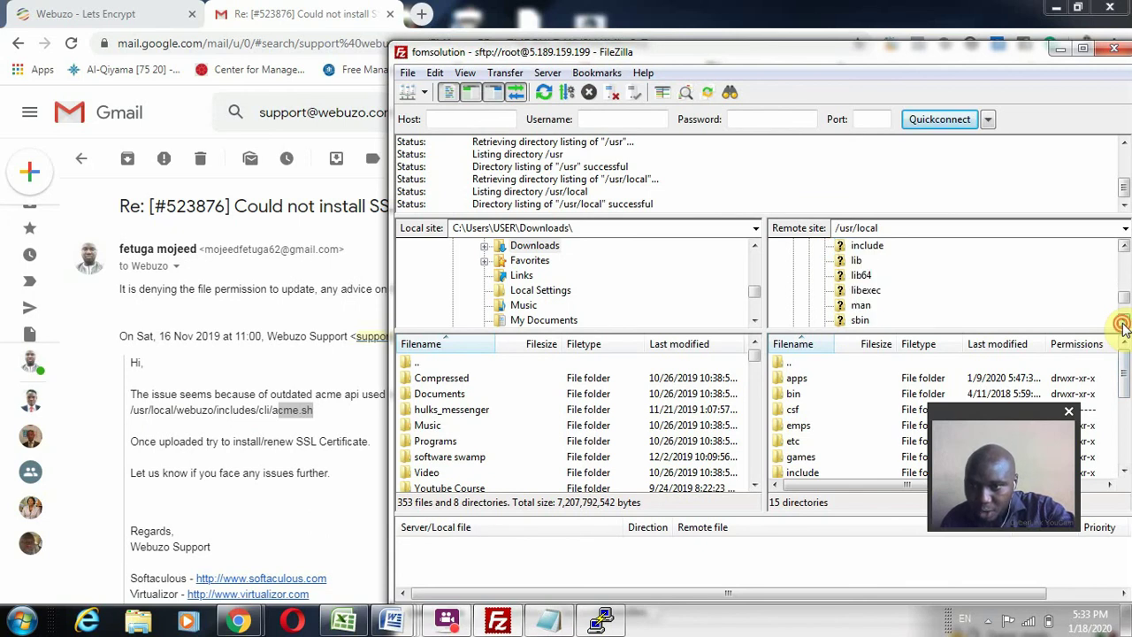
pyautogui.click(1122, 320)
pyautogui.click(1123, 321)
# - Navigate the remote tree through webuzo and includes to cli, listing acme.sh (193,319 bytes)
pyautogui.click(841, 306)
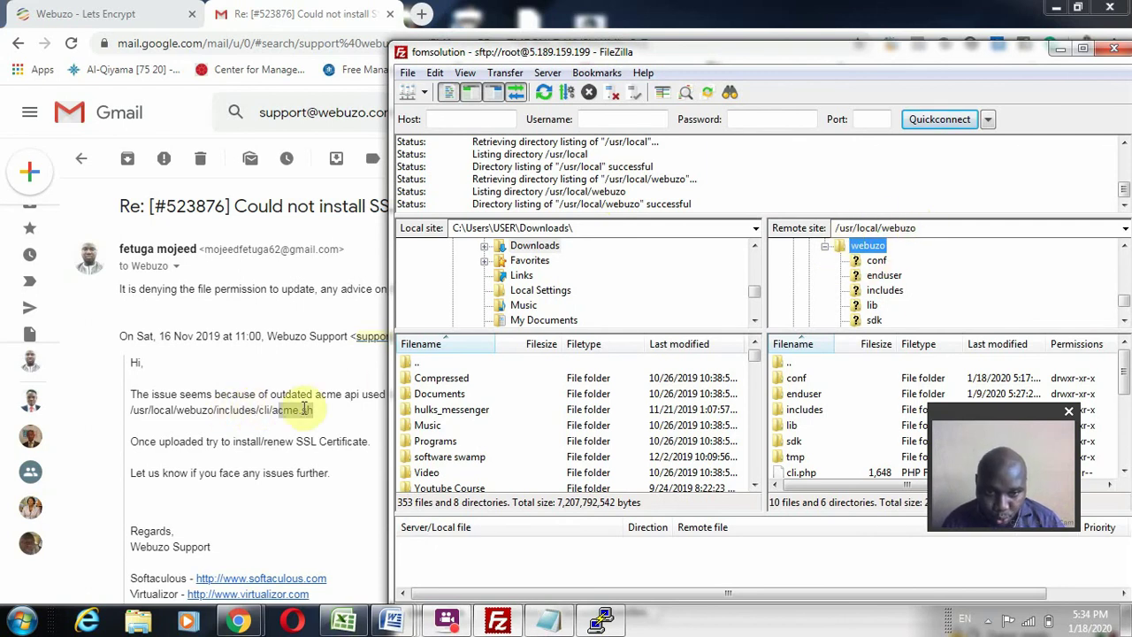
pyautogui.click(1124, 320)
pyautogui.click(1123, 320)
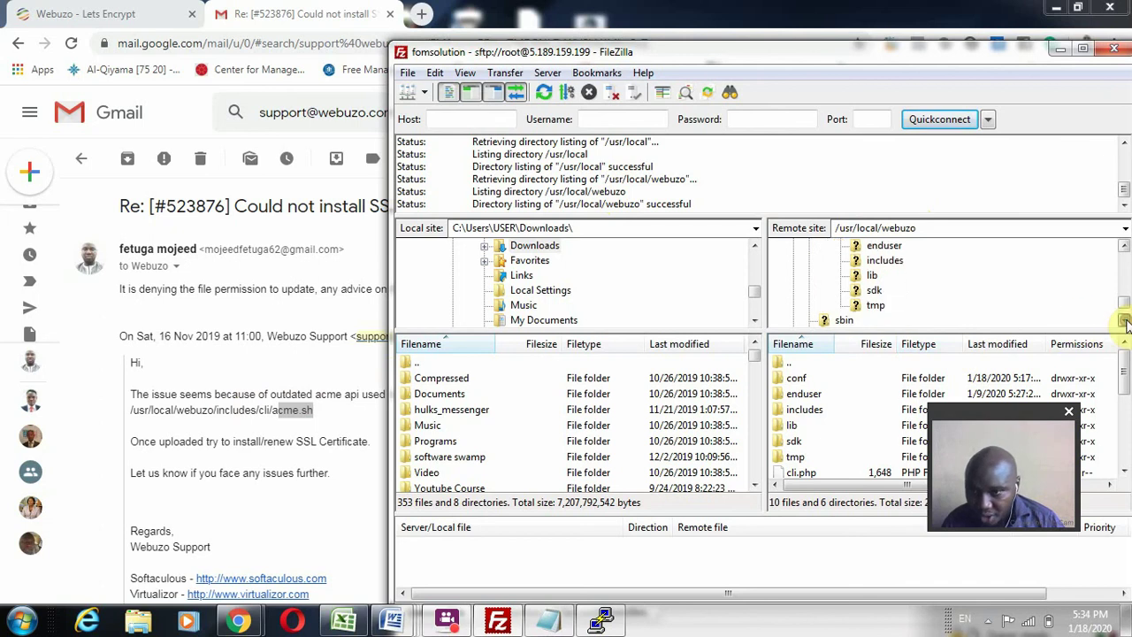
pyautogui.click(1124, 320)
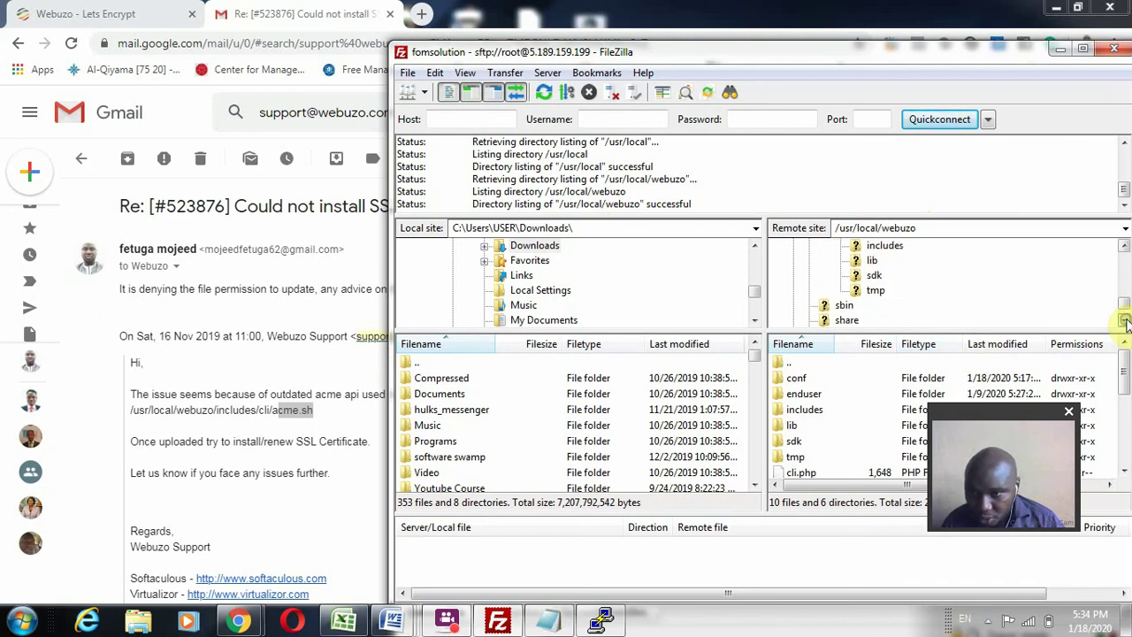
pyautogui.click(1124, 247)
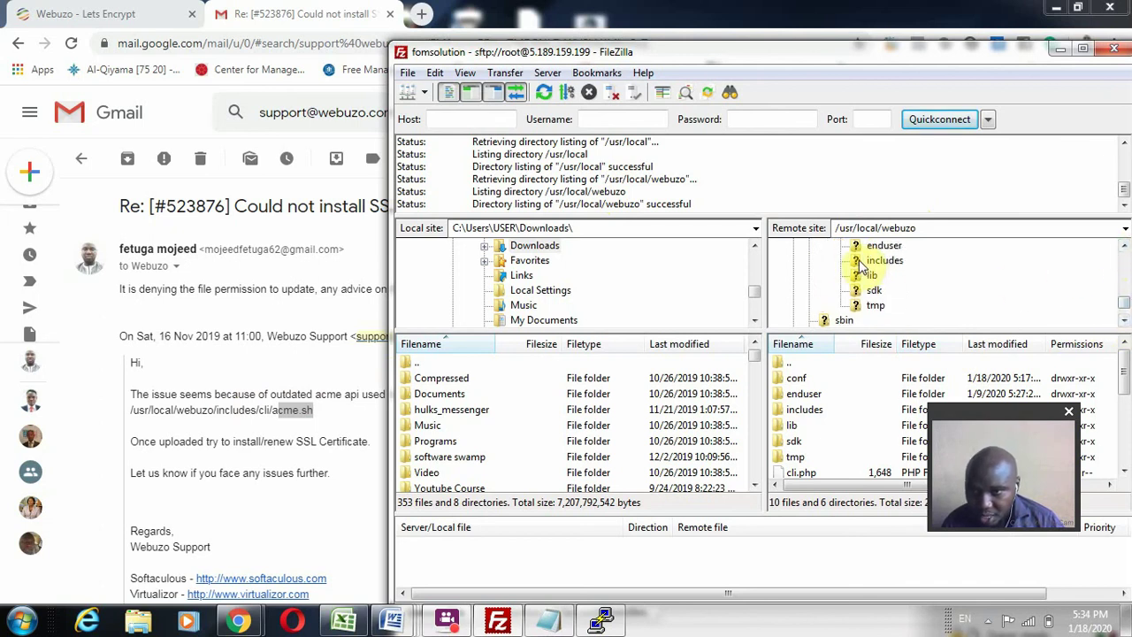
pyautogui.click(882, 260)
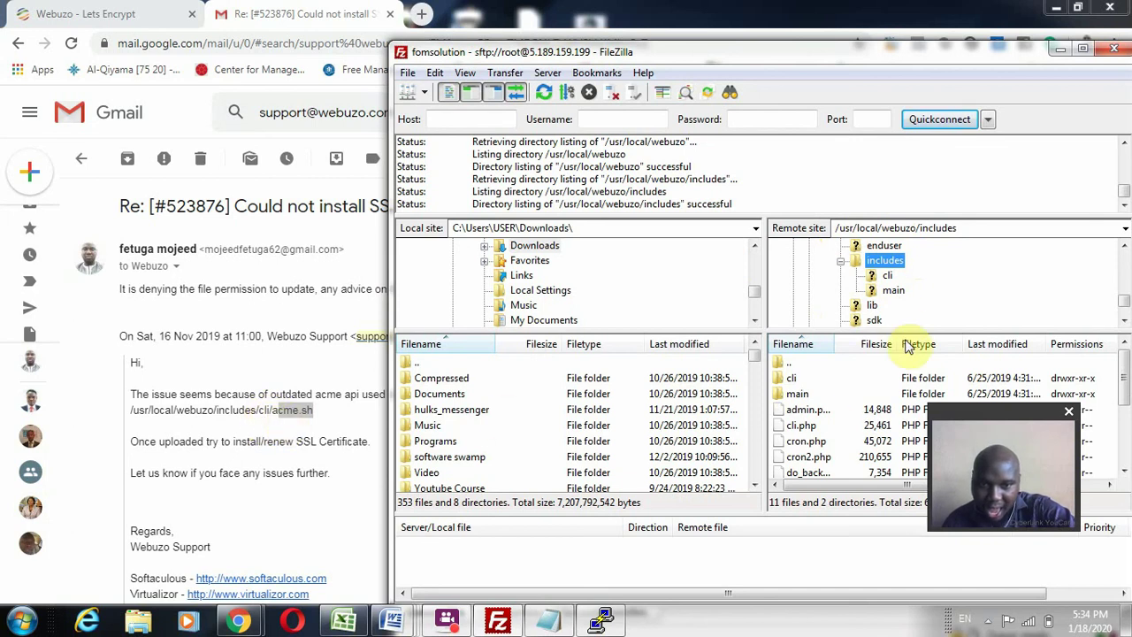
pyautogui.click(884, 276)
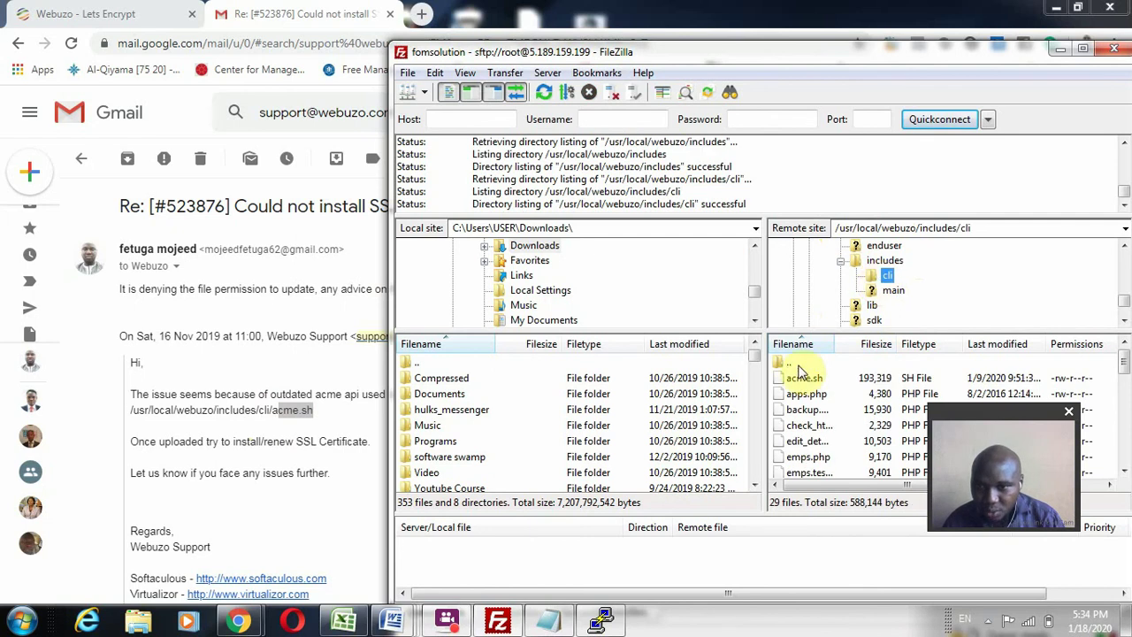
pyautogui.moveTo(967, 413); pyautogui.dragTo(1024, 565)
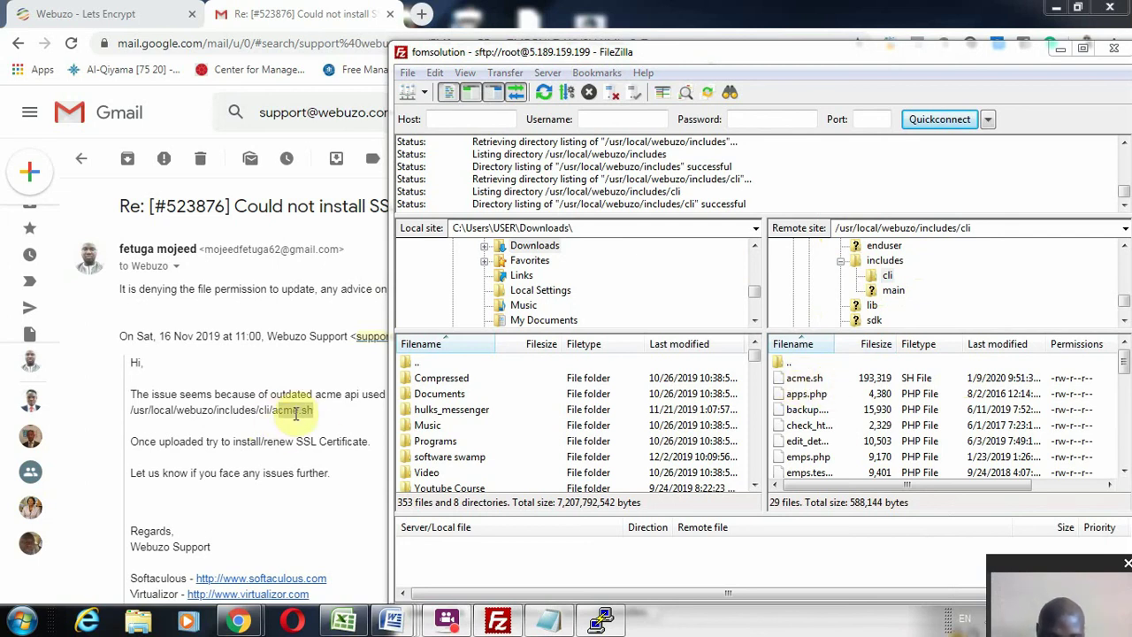
# - With the server's acme.sh selected in FileZilla, search Windows for 'acme' and show all matching files
pyautogui.click(807, 380)
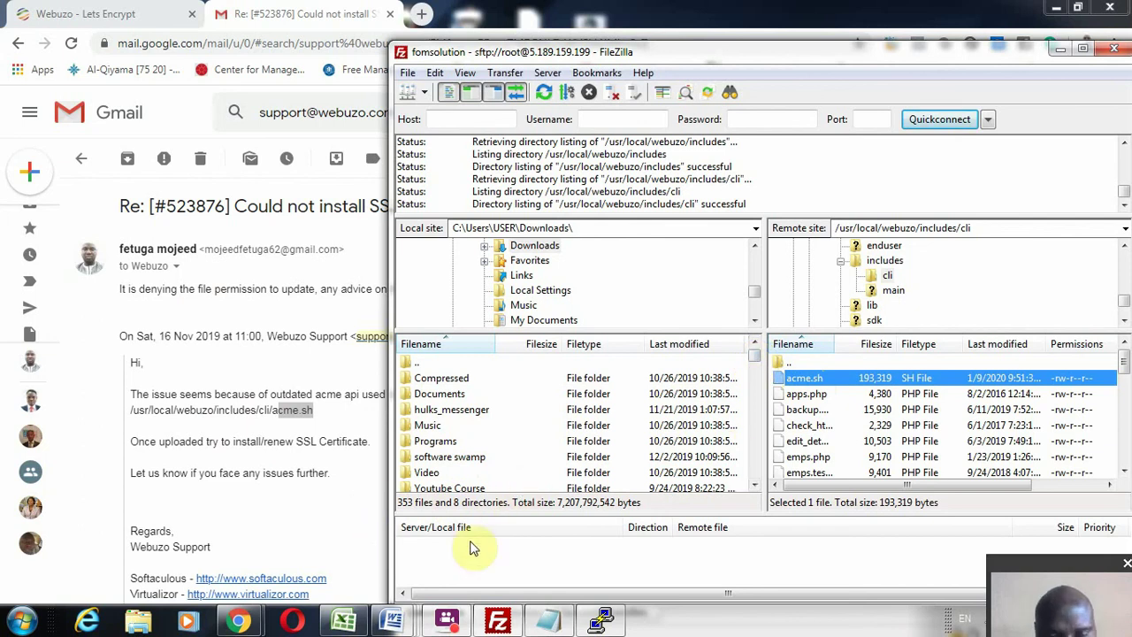
pyautogui.press('super')
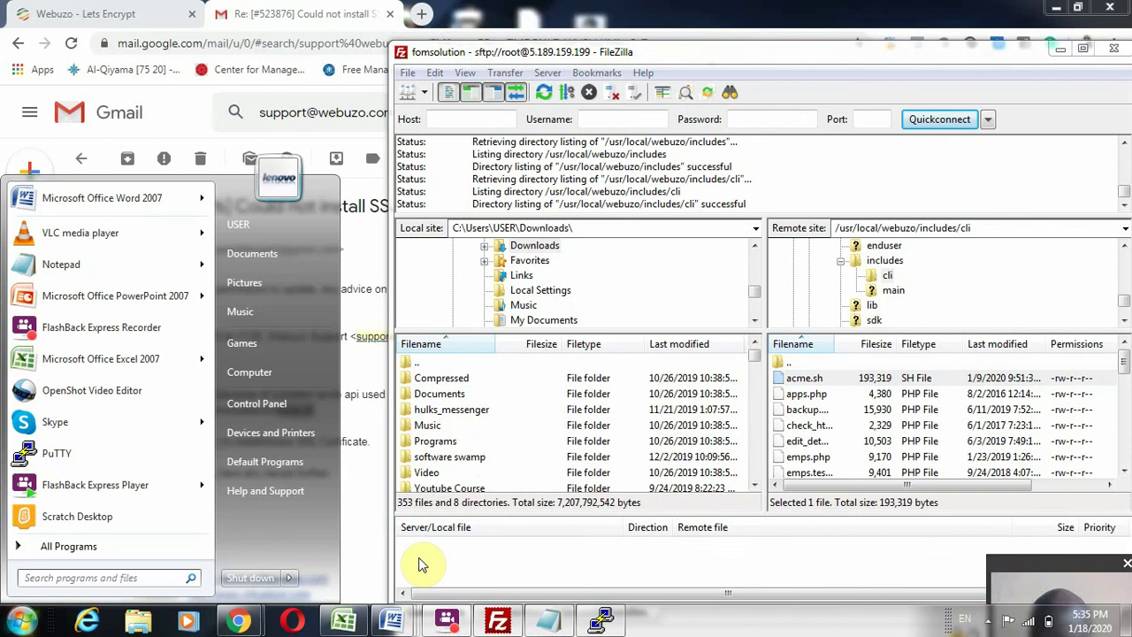
pyautogui.write('acem')
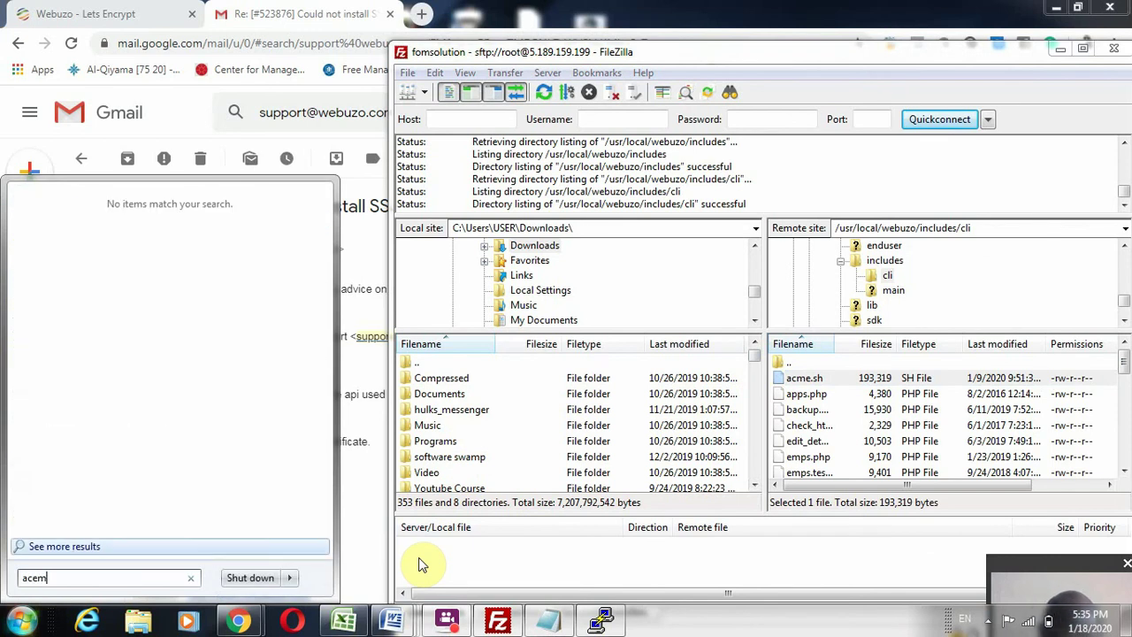
pyautogui.press('BackSpace')
pyautogui.press('BackSpace')
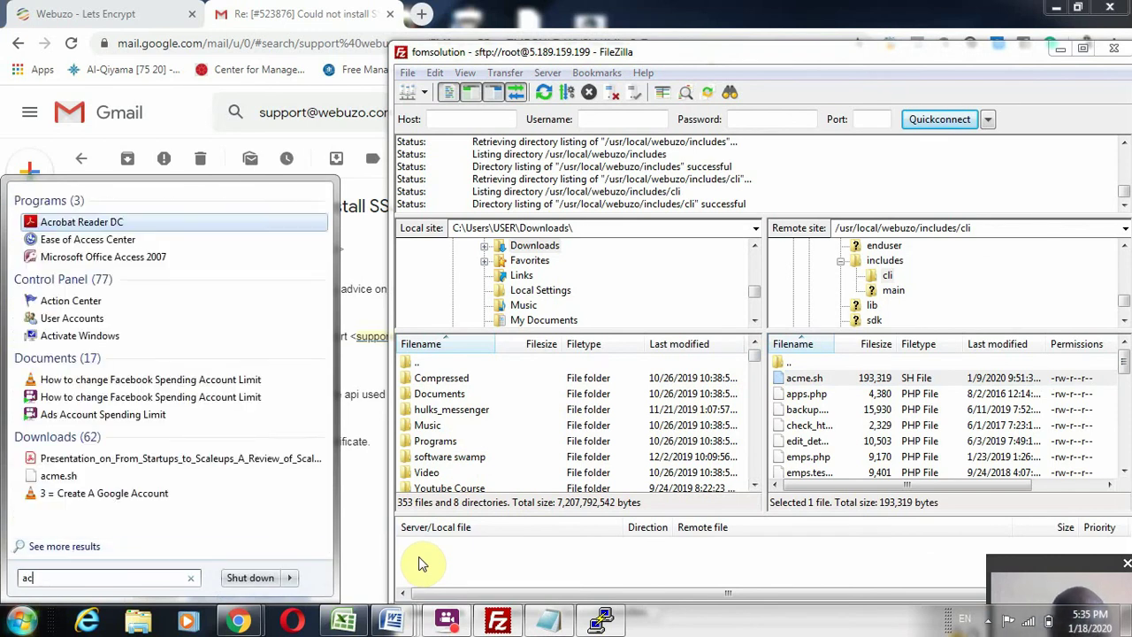
pyautogui.write('me')
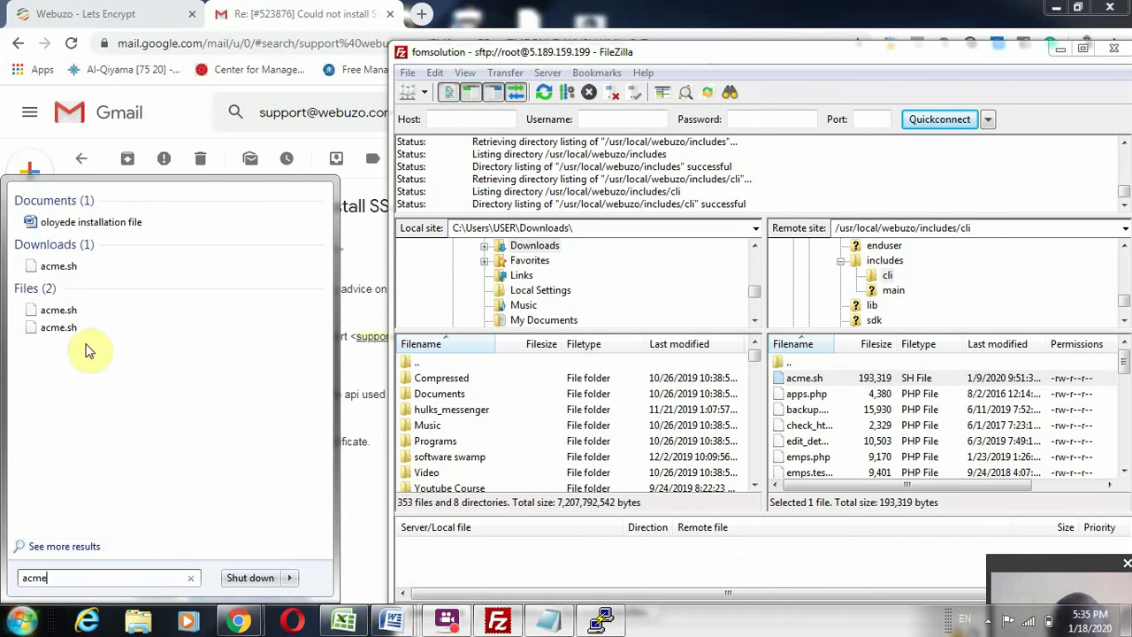
pyautogui.click(32, 290)
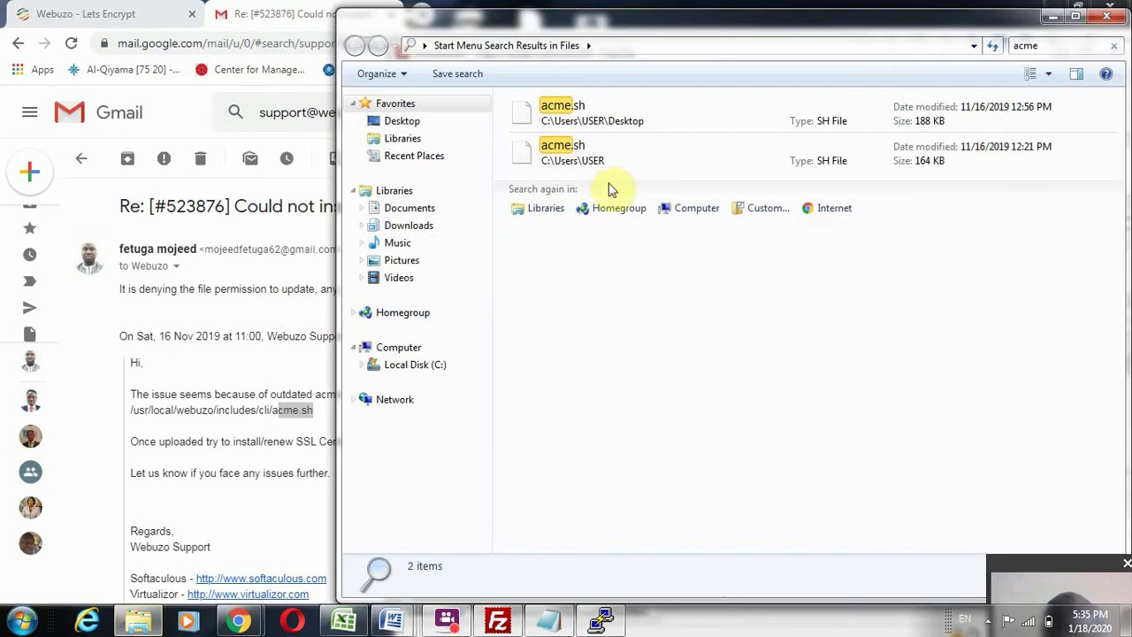
# - Select the 188 KB Desktop acme.sh and move the results window beside FileZilla
pyautogui.click(581, 109)
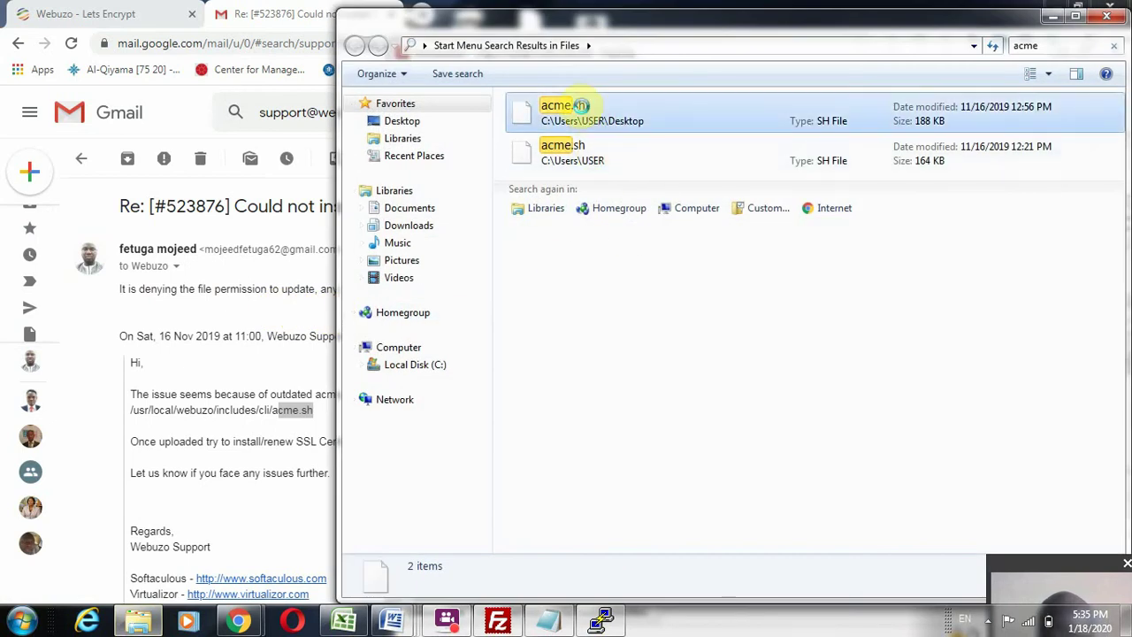
pyautogui.rightClick(581, 107)
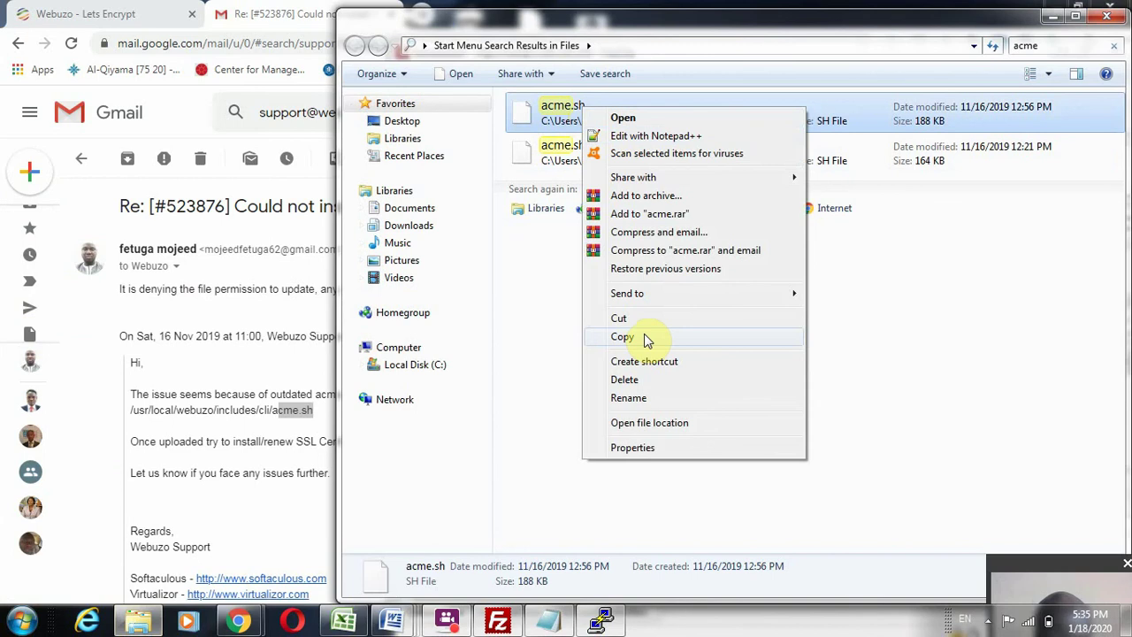
pyautogui.click(973, 352)
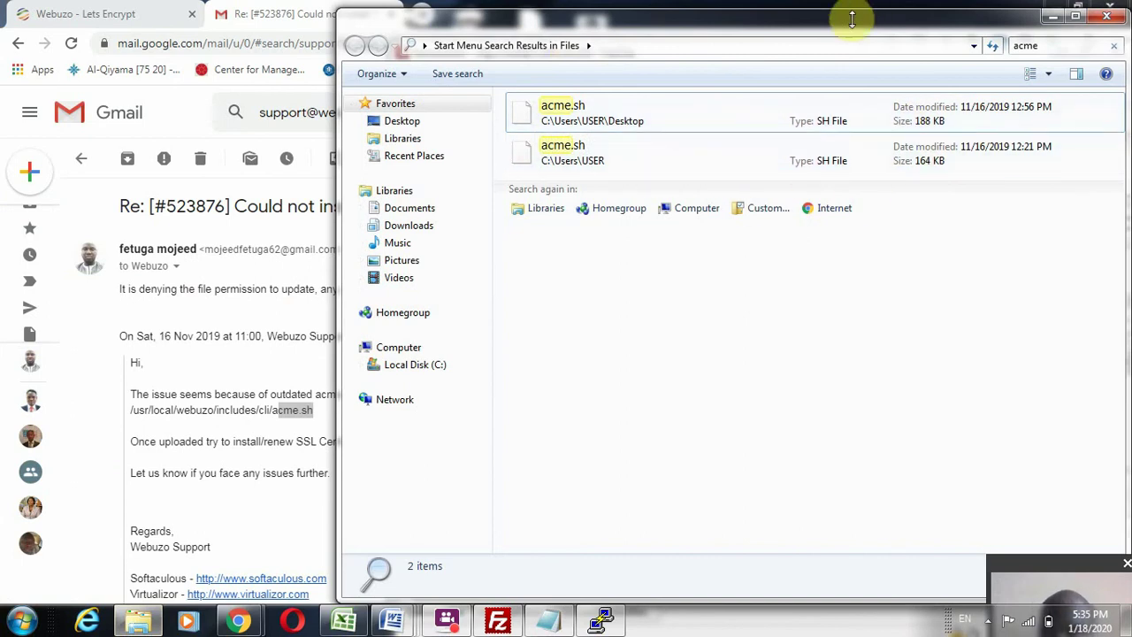
pyautogui.moveTo(853, 19); pyautogui.dragTo(469, 82)
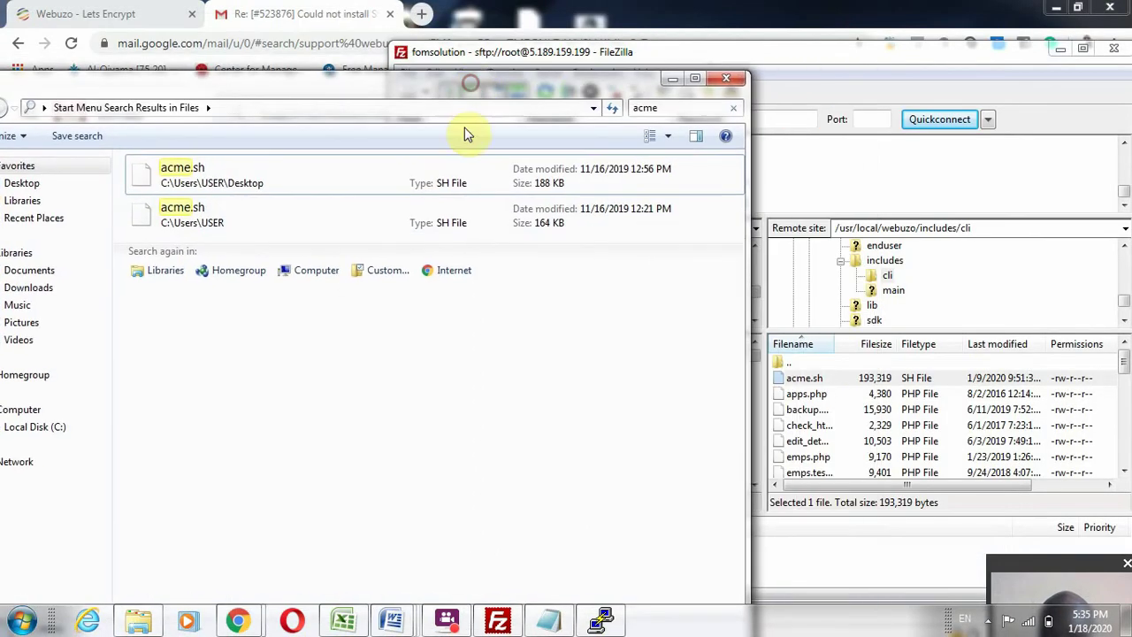
# - Upload the Desktop acme.sh into /usr/local/webuzo/includes/cli, overwriting the existing server copy
pyautogui.click(142, 173)
pyautogui.moveTo(221, 177); pyautogui.dragTo(988, 422)
pyautogui.click(670, 78)
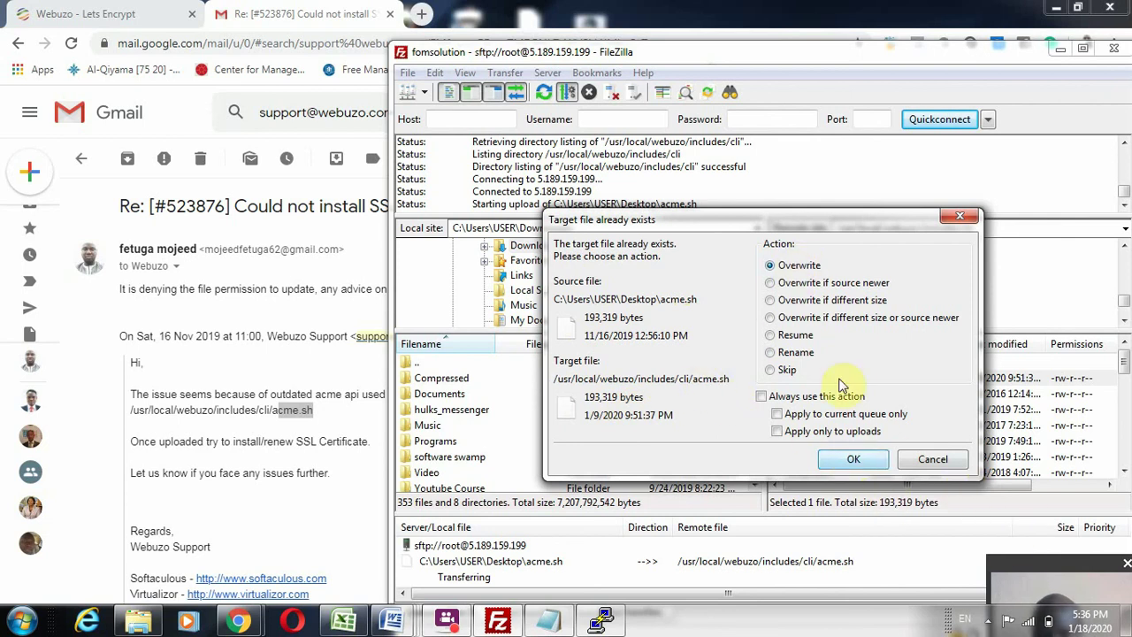
pyautogui.click(852, 461)
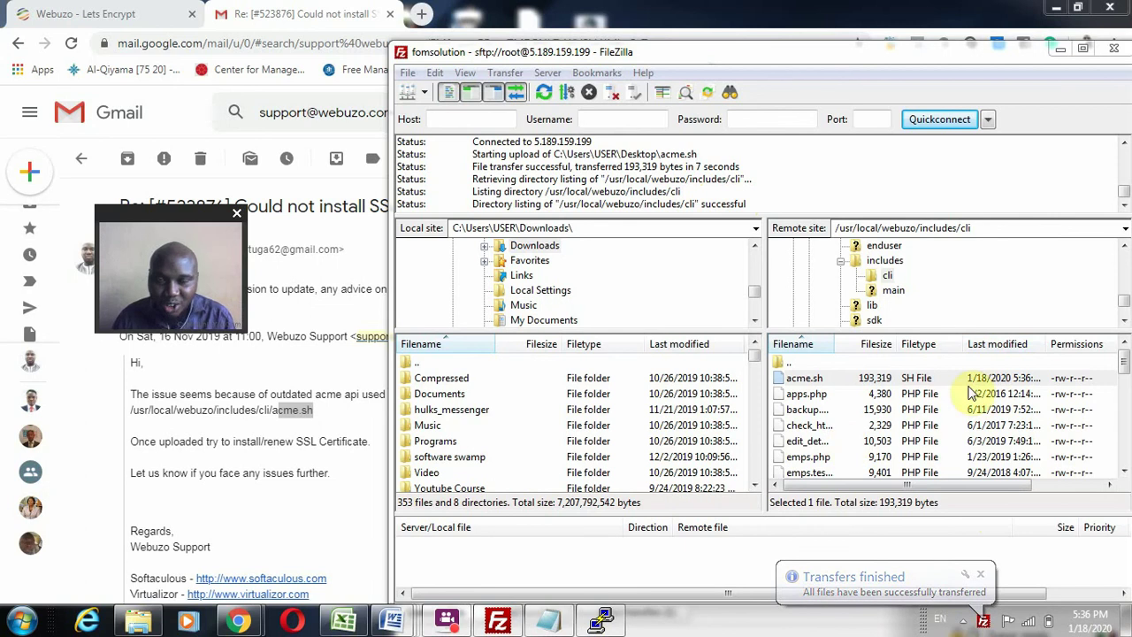
pyautogui.moveTo(1020, 61); pyautogui.dragTo(675, 80)
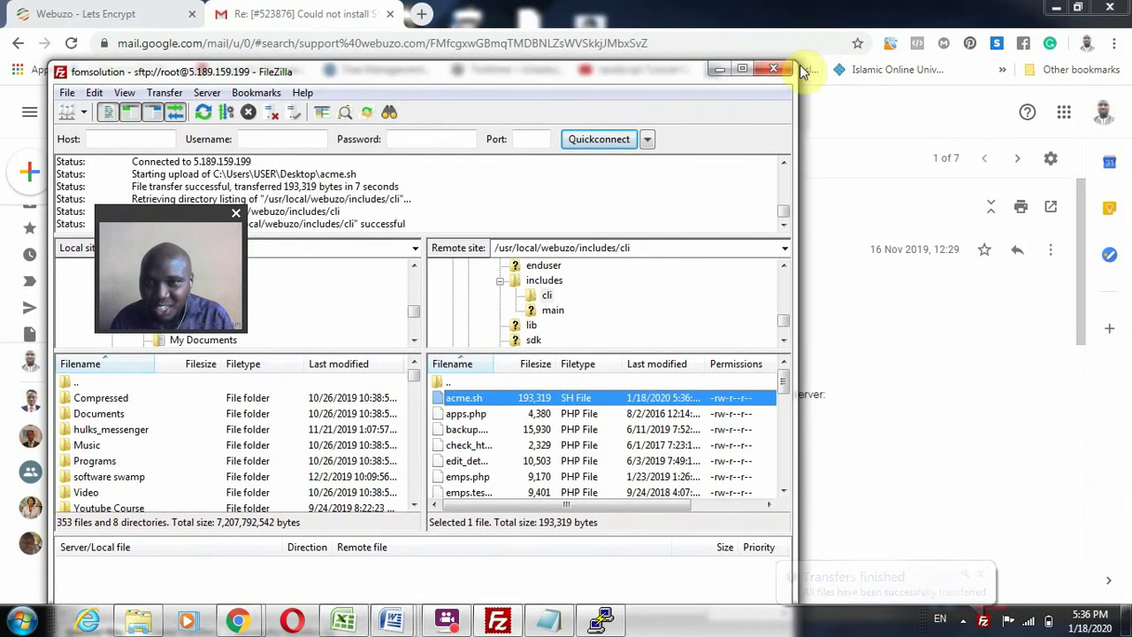
# - Return to Webuzo's Lets Encrypt page, review the Logs tab, and reload the page
pyautogui.click(773, 68)
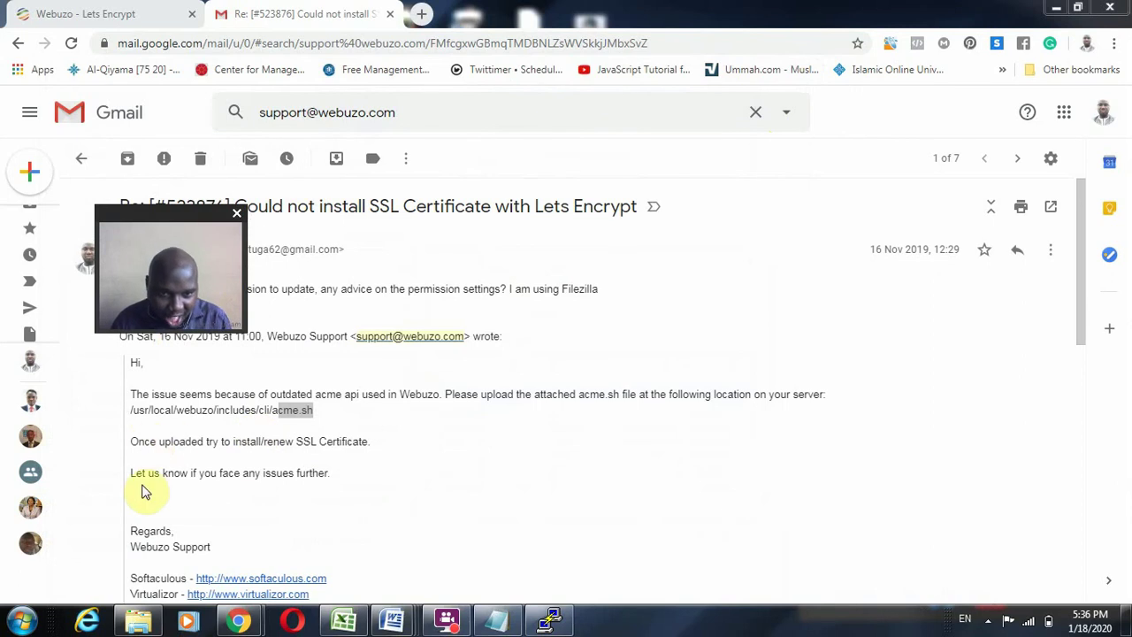
pyautogui.click(163, 16)
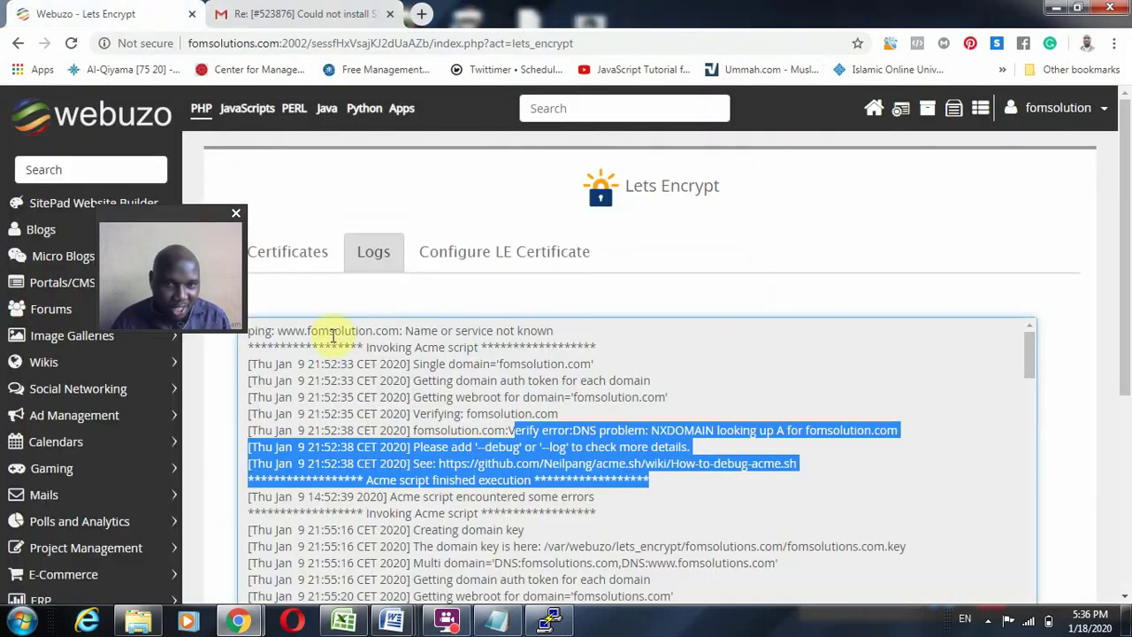
pyautogui.click(69, 44)
pyautogui.moveTo(175, 276); pyautogui.dragTo(1054, 544)
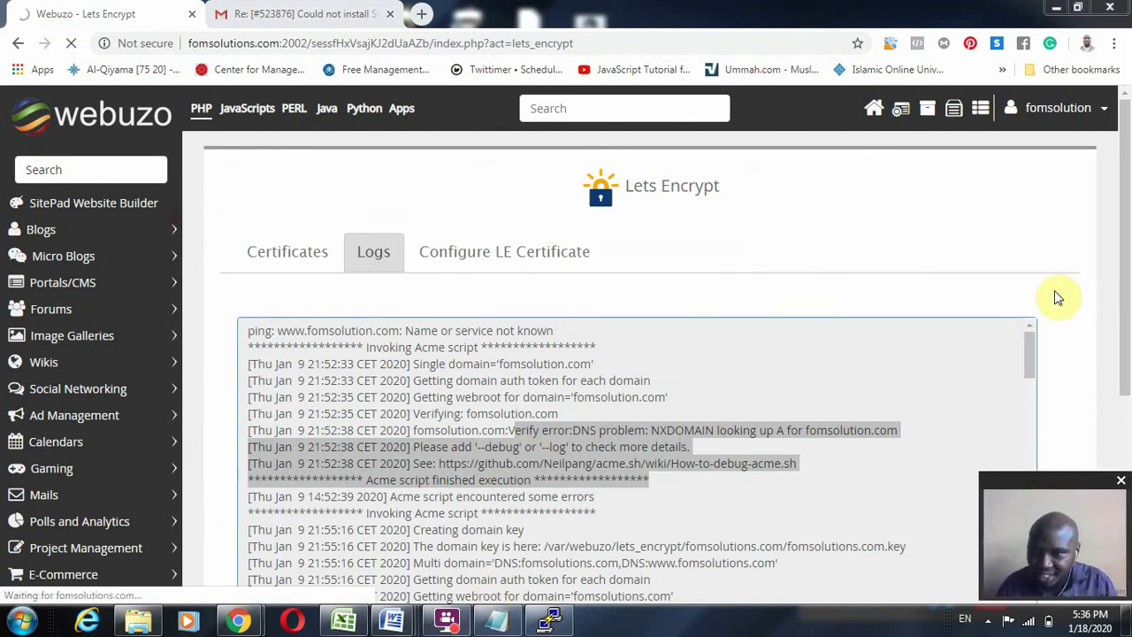
pyautogui.scroll(-4, 793, 269)
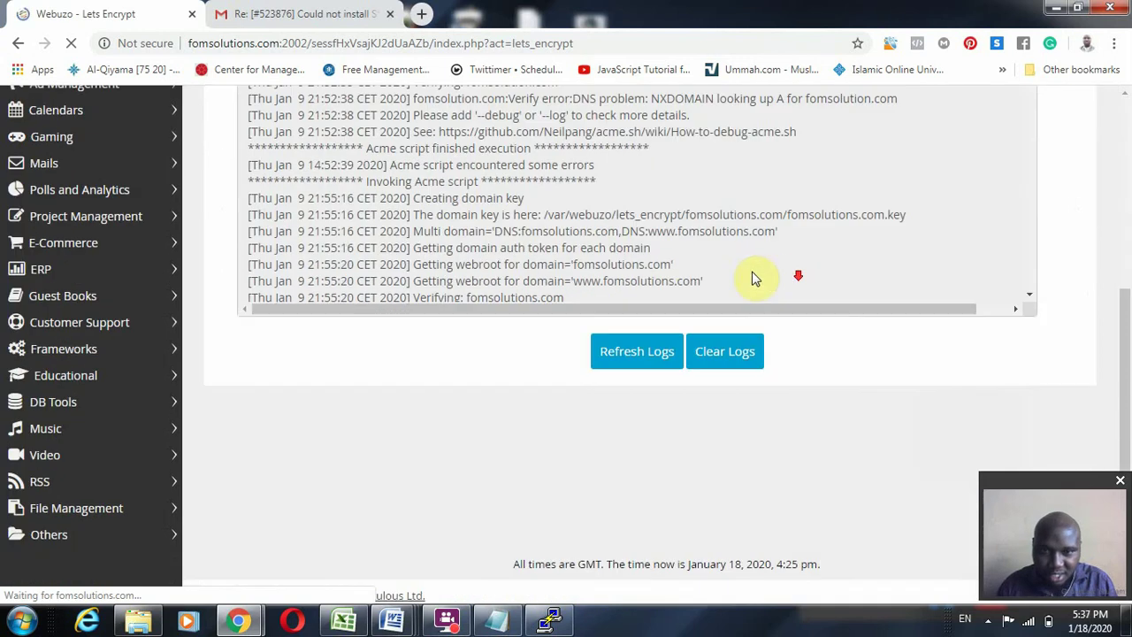
pyautogui.scroll(5, 1124, 315)
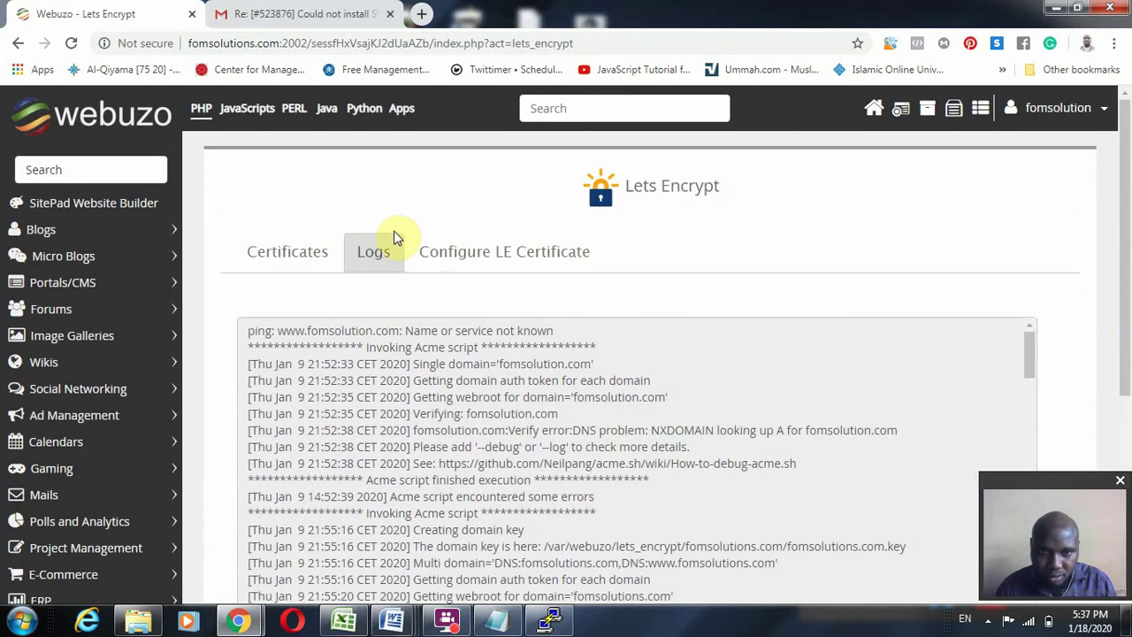
pyautogui.click(395, 237)
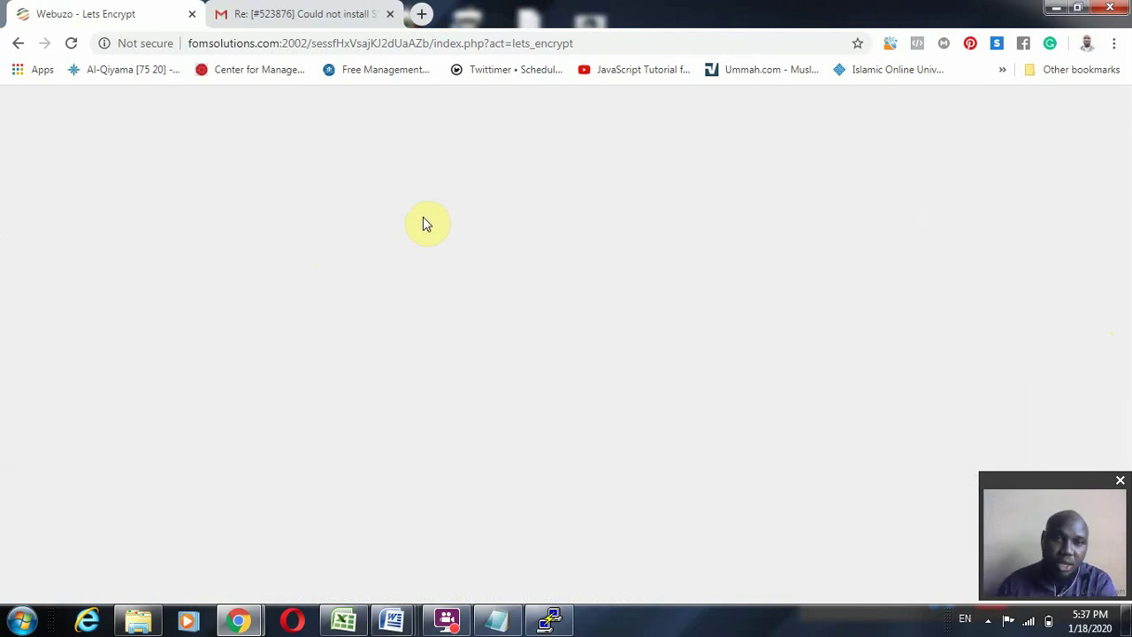
pyautogui.click(72, 42)
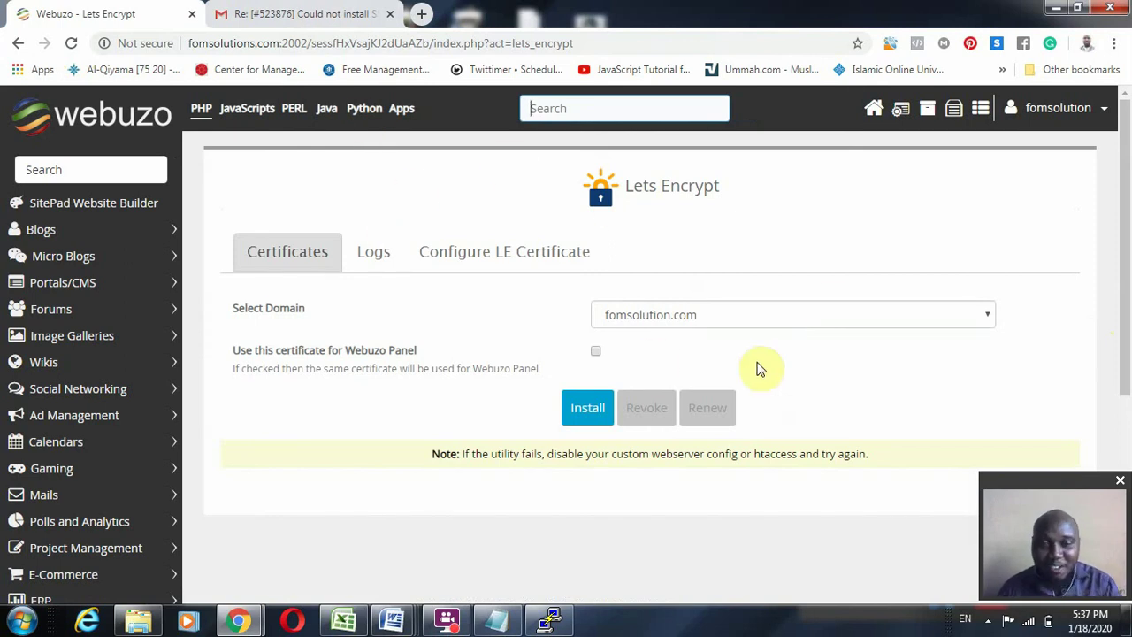
# - Select fomsolutions.com to view its certificate details issued by Let's Encrypt Authority X3
pyautogui.click(841, 316)
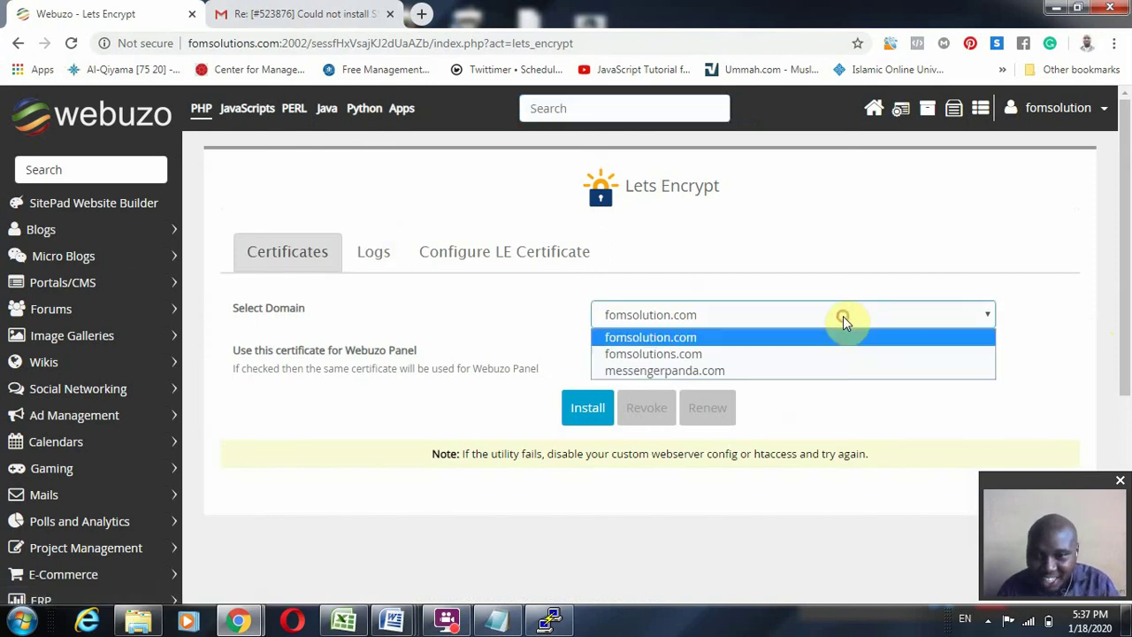
pyautogui.click(814, 355)
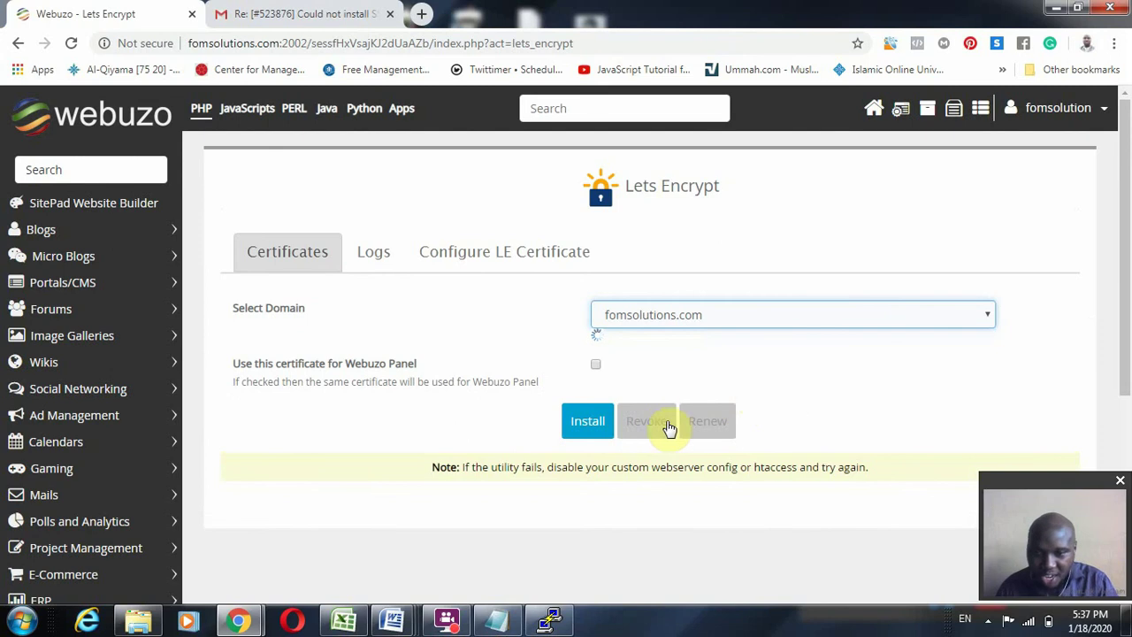
pyautogui.scroll(-1, 669, 436)
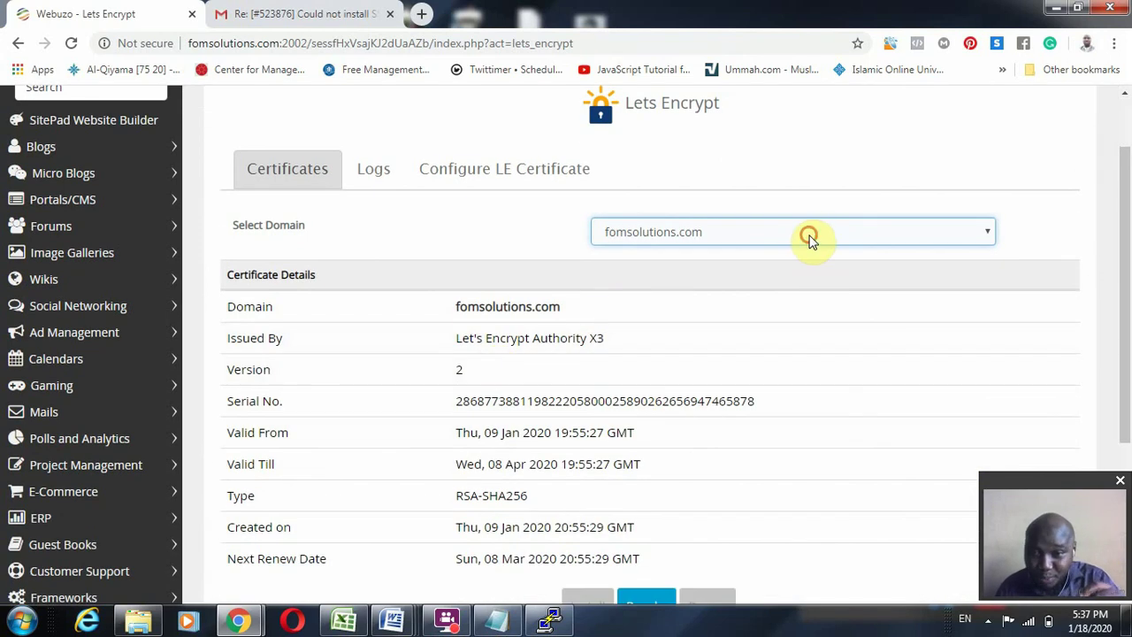
pyautogui.click(809, 237)
pyautogui.scroll(-3, 758, 397)
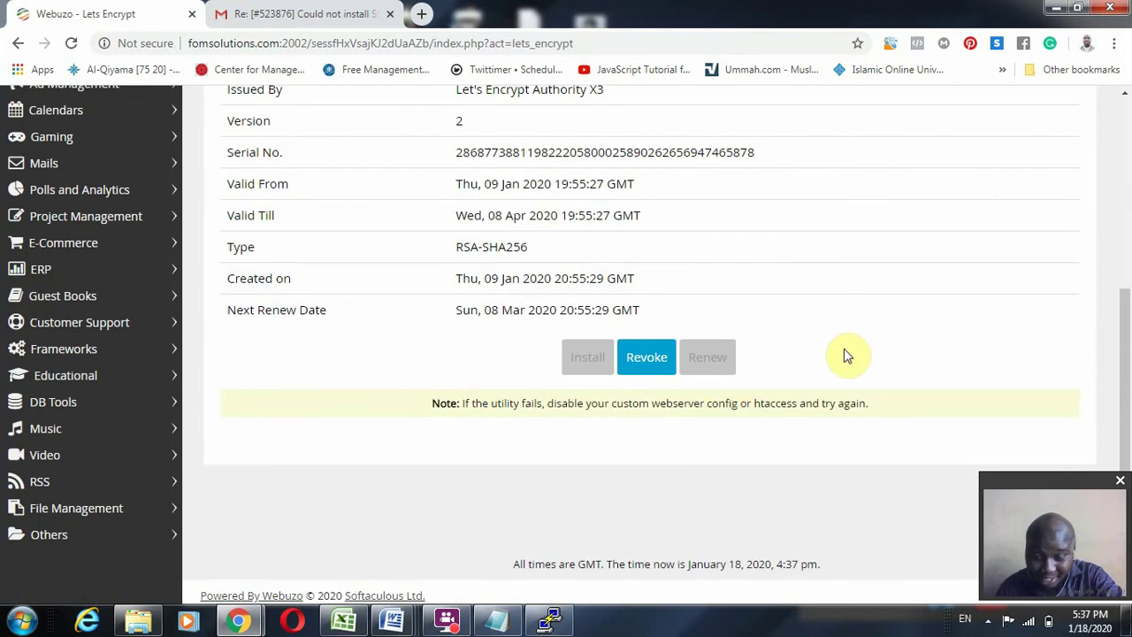
pyautogui.scroll(3, 917, 394)
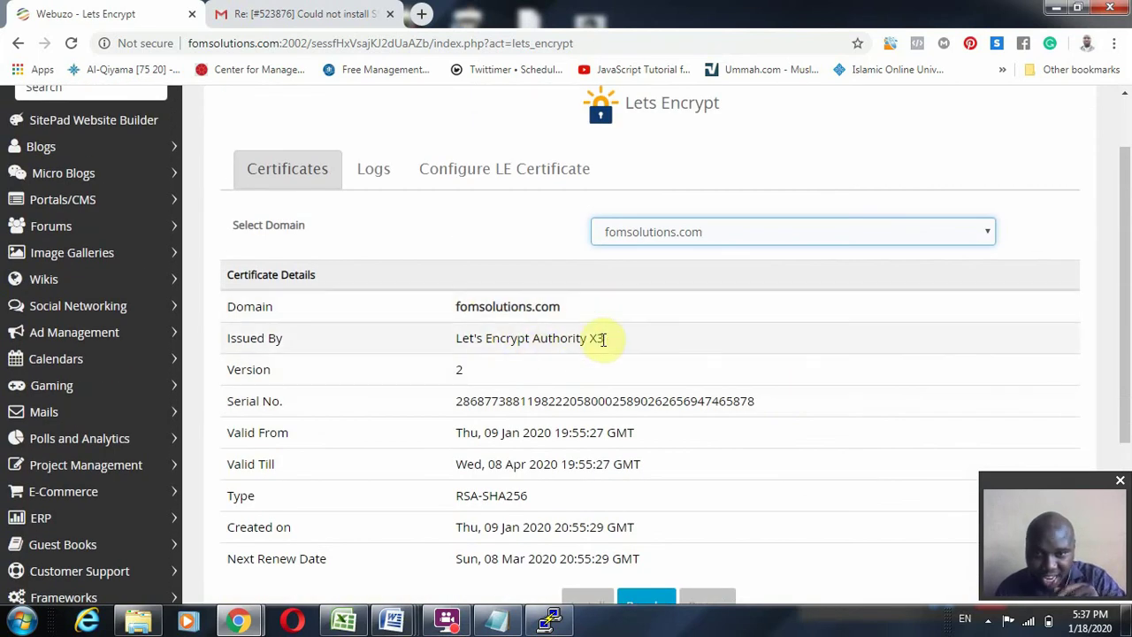
pyautogui.moveTo(599, 338); pyautogui.dragTo(616, 338)
# - Switch the domain back to fomsolution.com and check the panel's connection security information
pyautogui.click(729, 235)
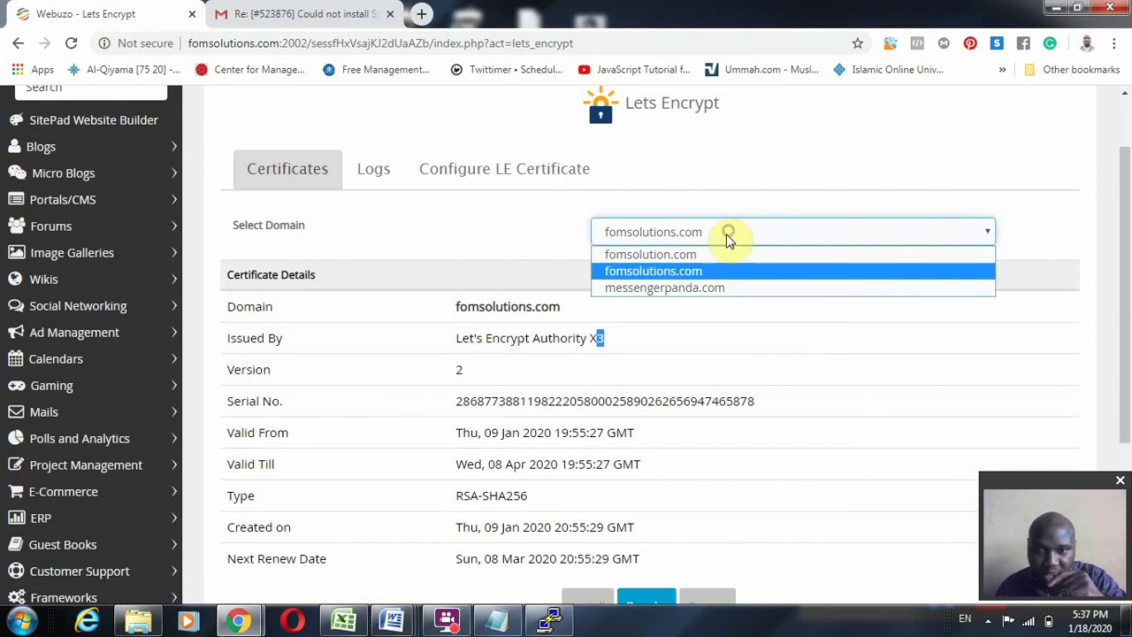
pyautogui.click(678, 254)
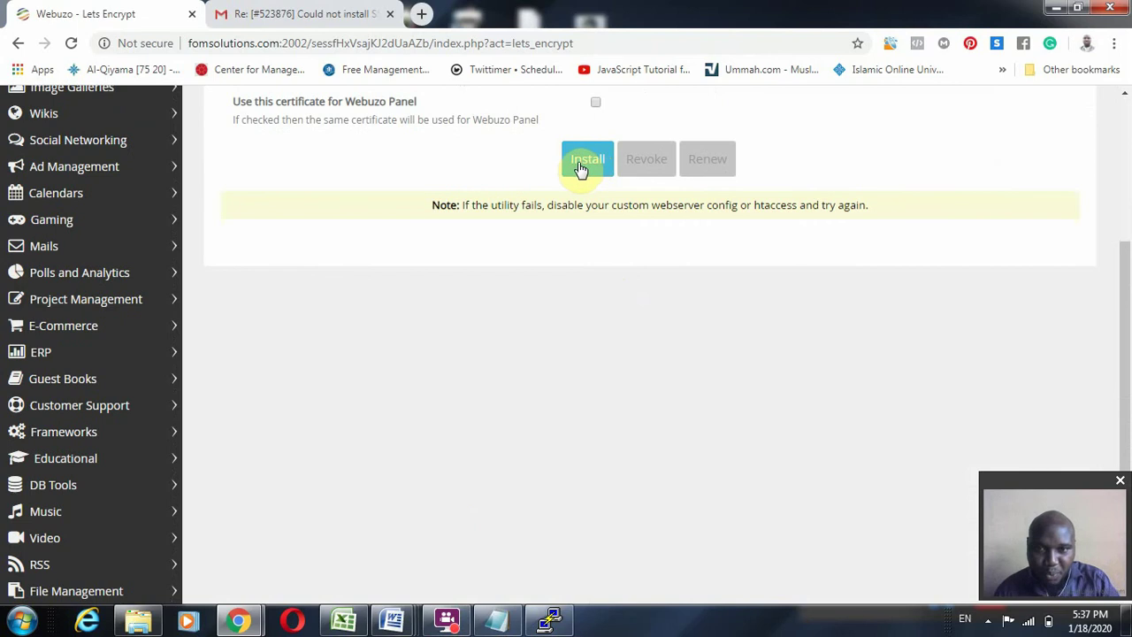
pyautogui.scroll(2, 663, 406)
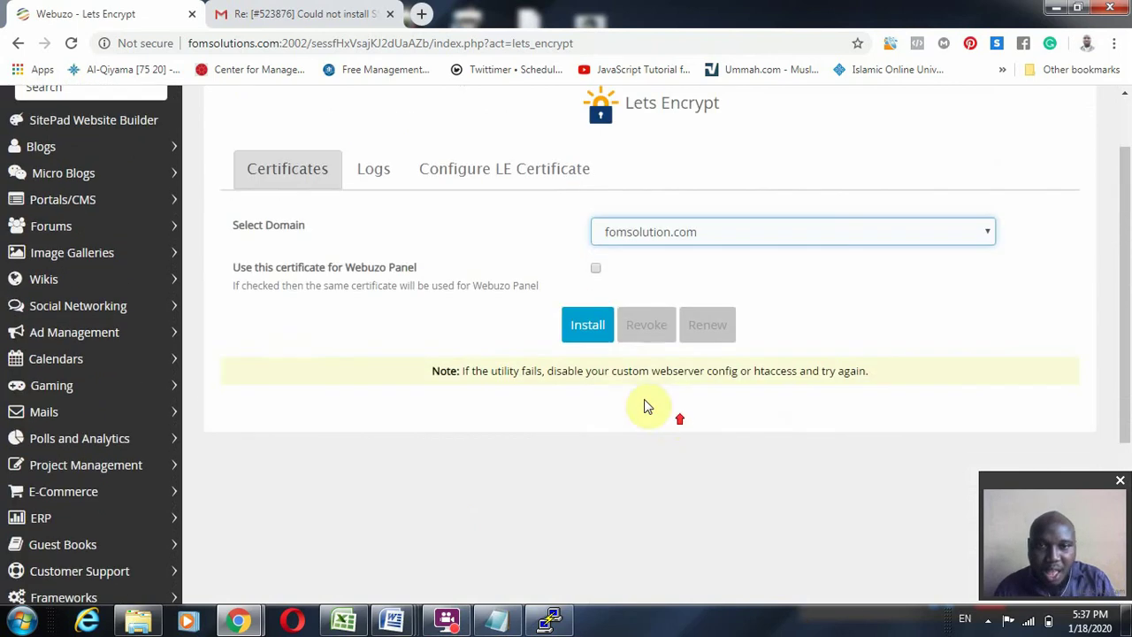
pyautogui.click(104, 43)
pyautogui.click(329, 311)
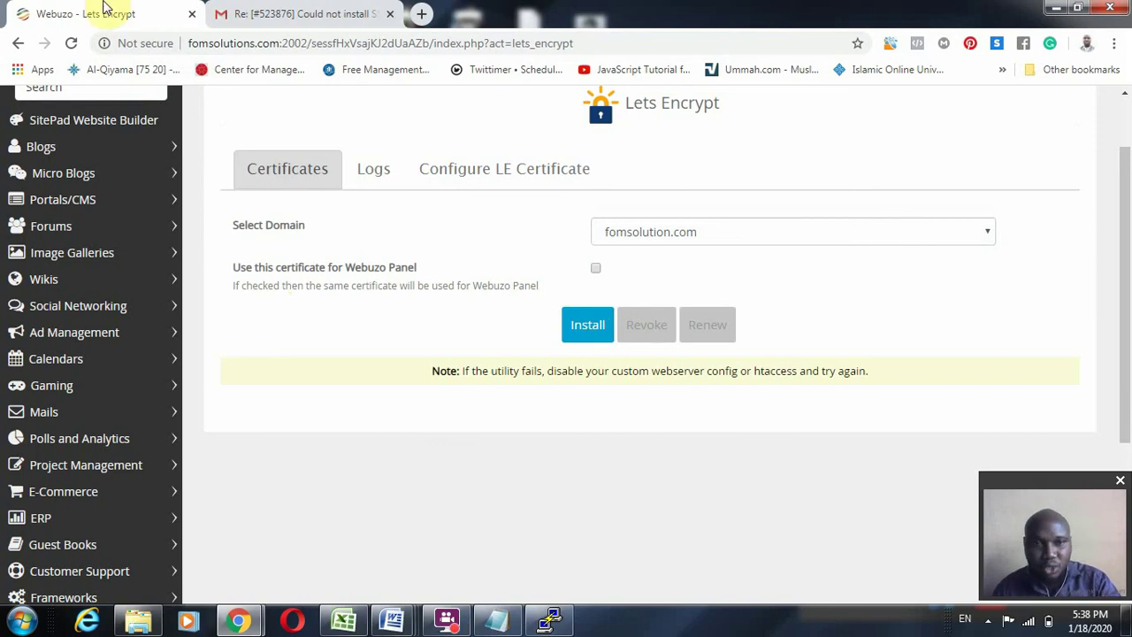
pyautogui.click(663, 232)
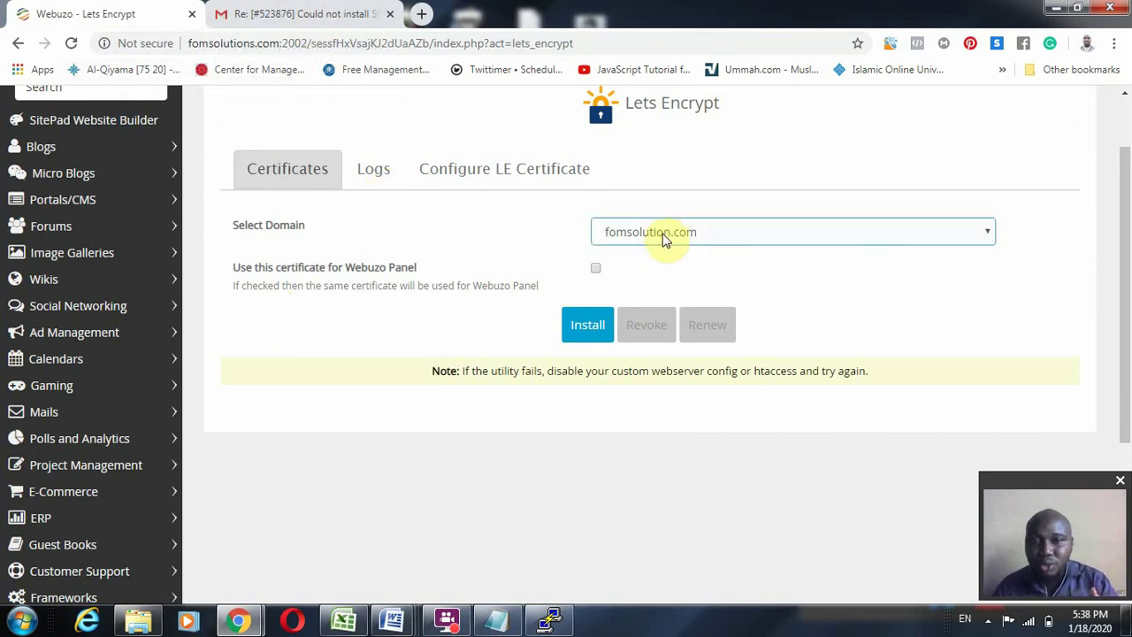
# - Load messengerpanda.com in a new Chrome tab
pyautogui.click(421, 16)
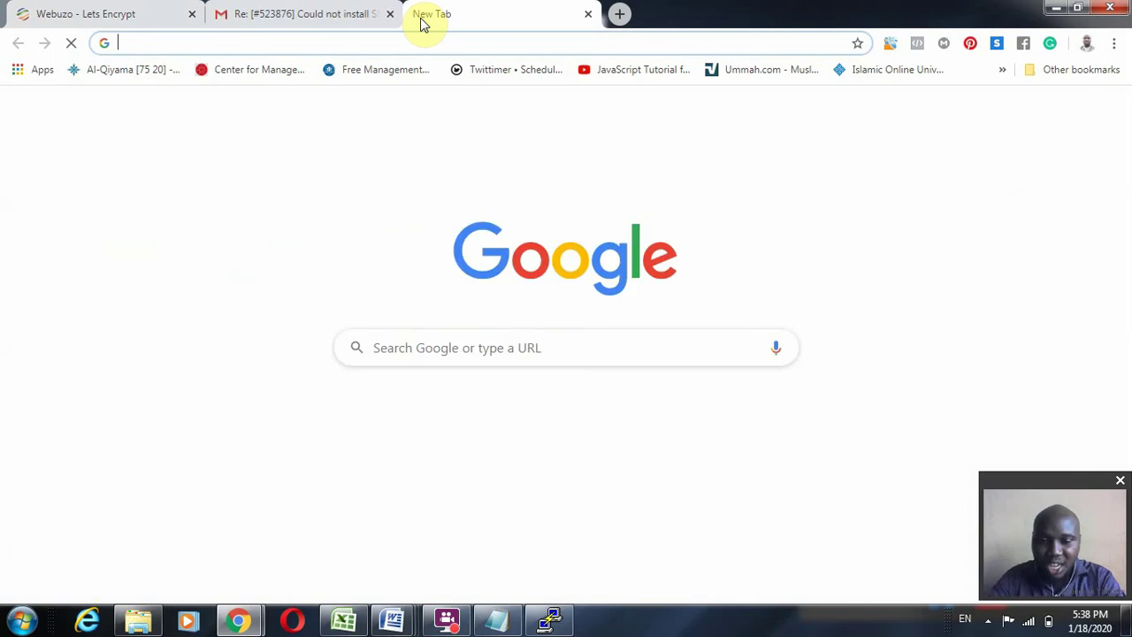
pyautogui.write('me')
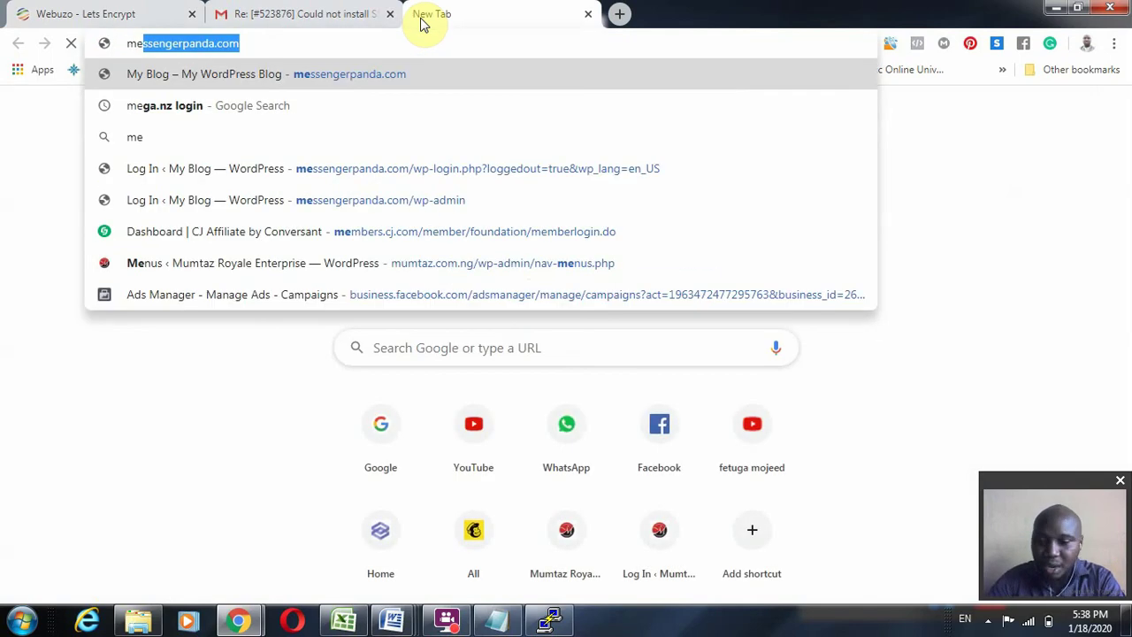
pyautogui.press('Return')
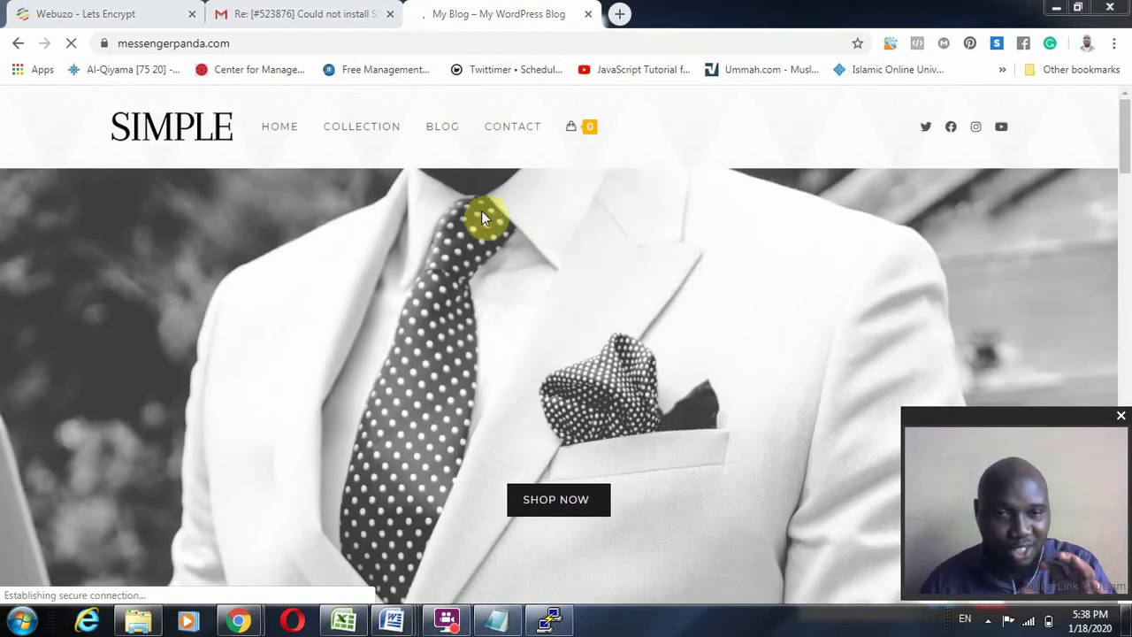
# - Confirm messengerpanda.com's connection is secure with a valid certificate, then return to Webuzo
pyautogui.click(104, 43)
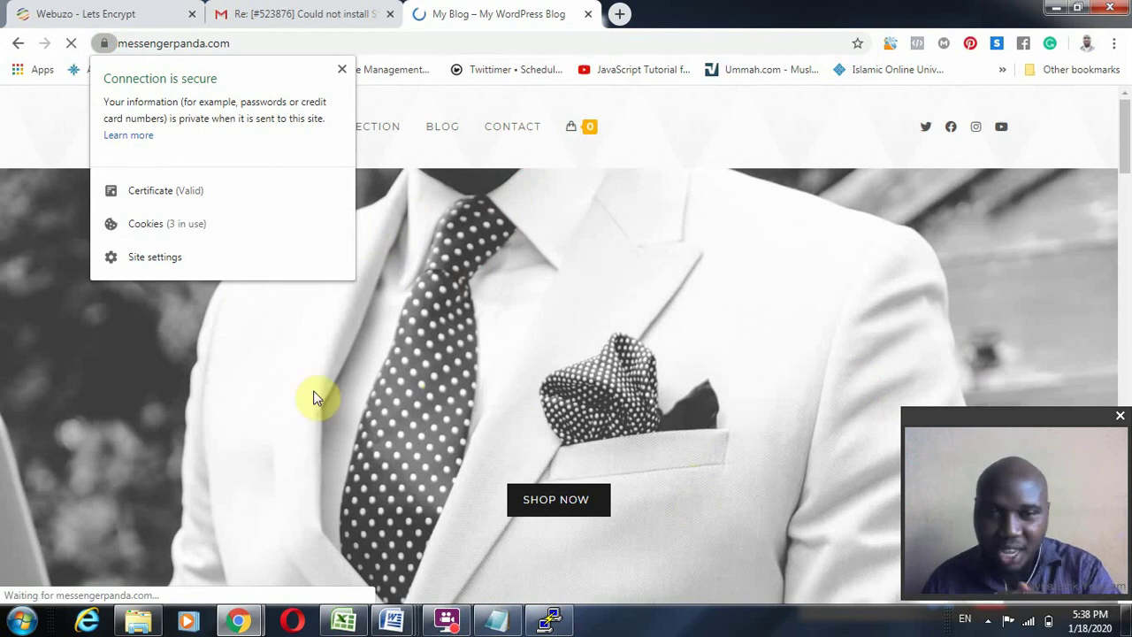
pyautogui.scroll(-2, 689, 432)
pyautogui.scroll(2, 730, 422)
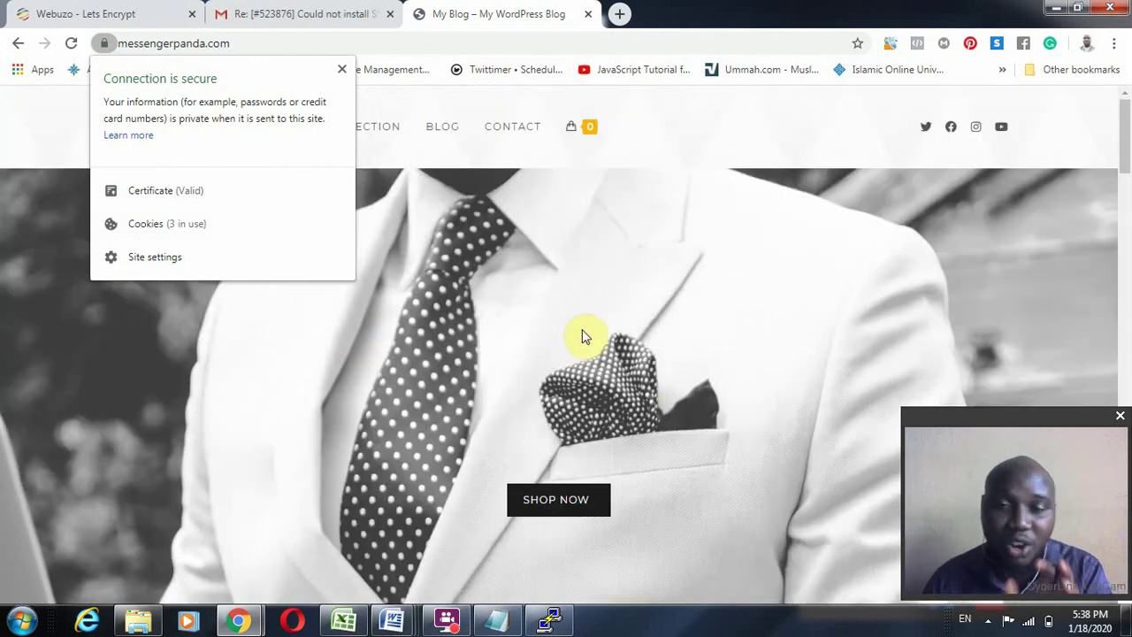
pyautogui.click(342, 70)
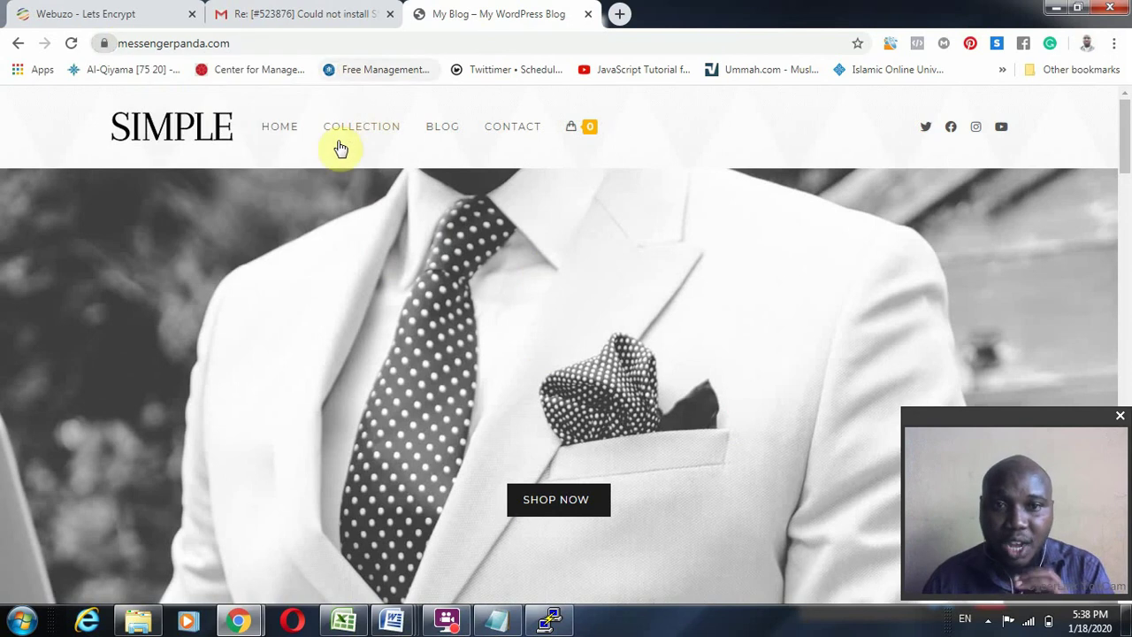
pyautogui.click(102, 44)
pyautogui.click(84, 9)
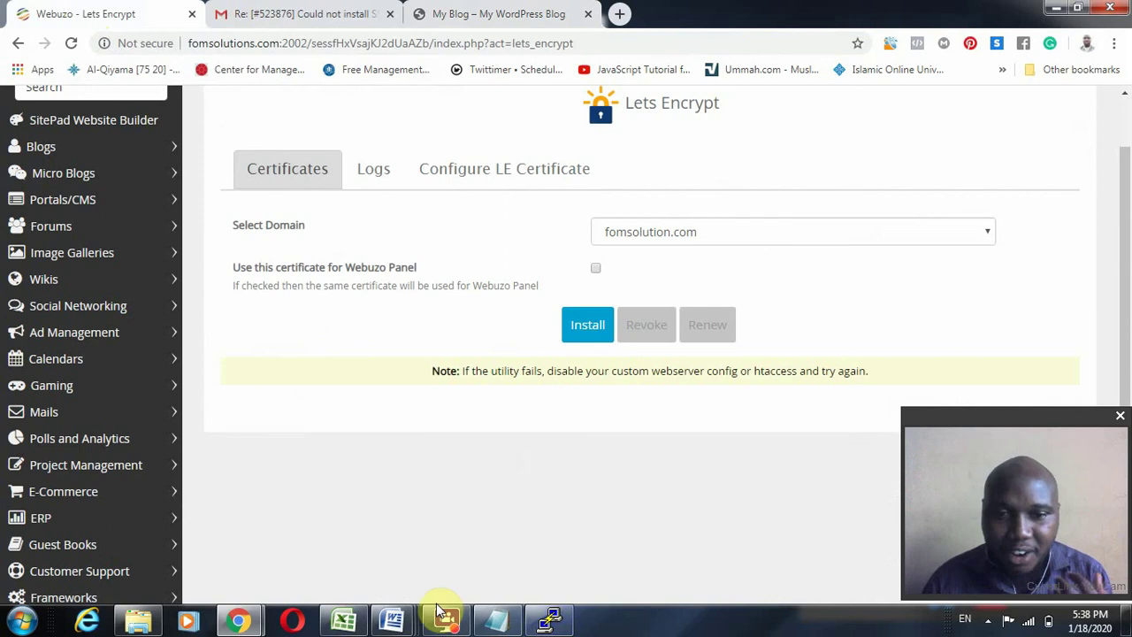
pyautogui.scroll(1, 708, 525)
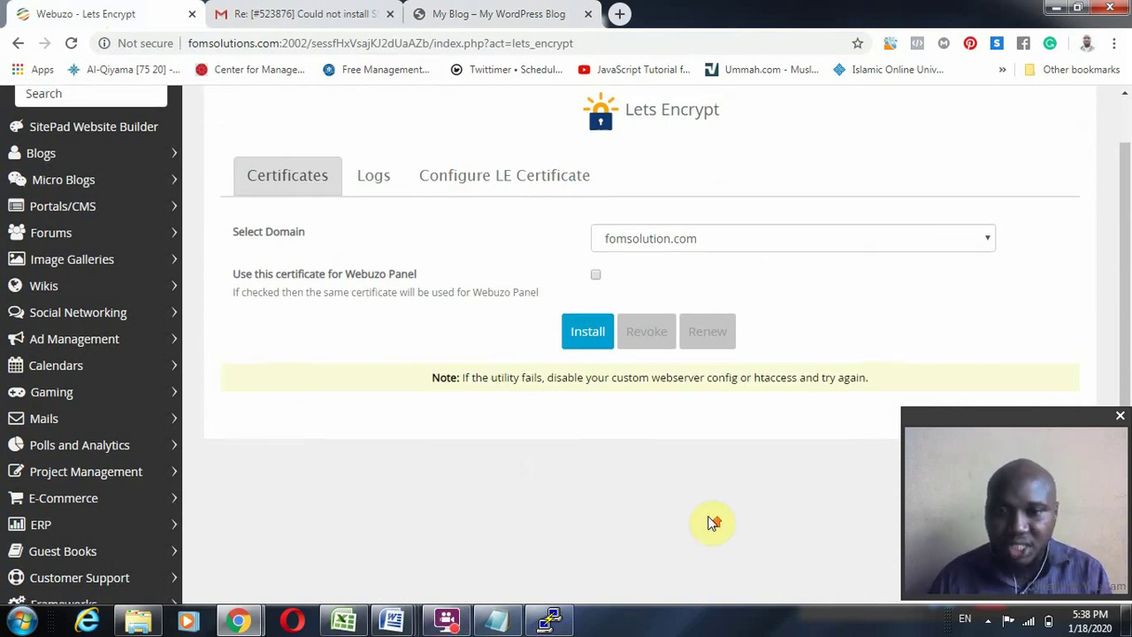
pyautogui.scroll(1, 714, 523)
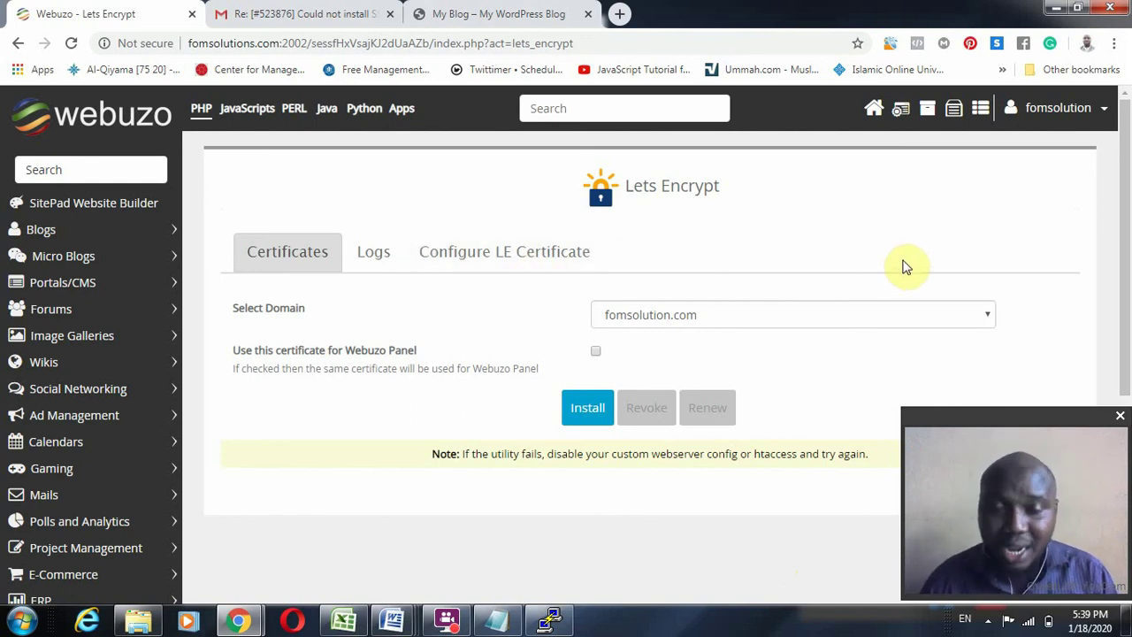
pyautogui.click(259, 16)
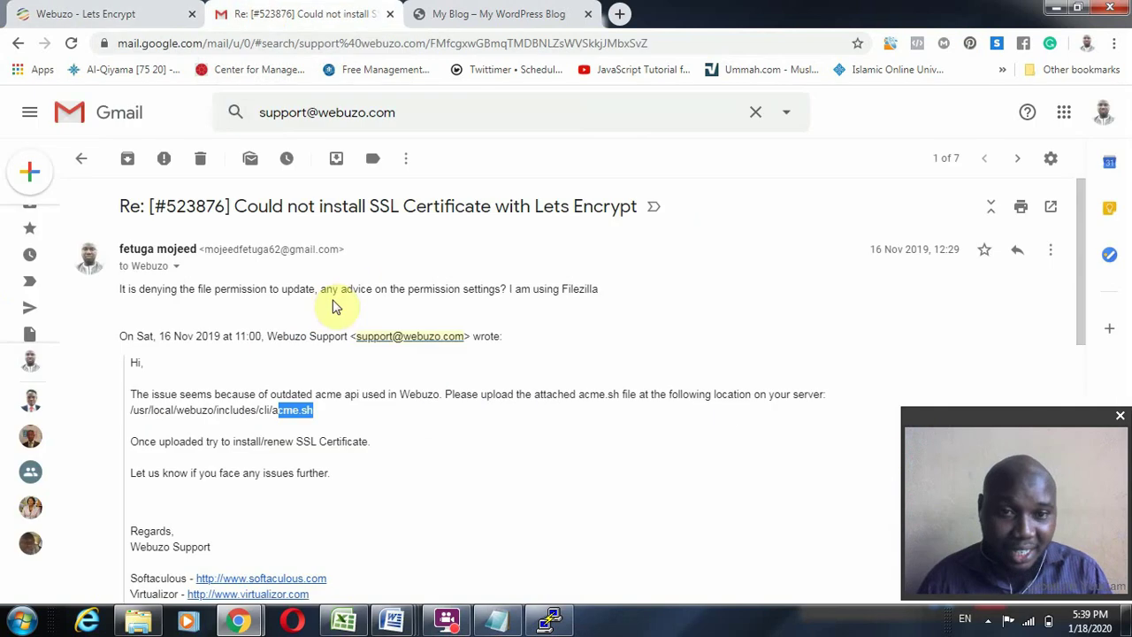
pyautogui.click(446, 11)
pyautogui.click(144, 10)
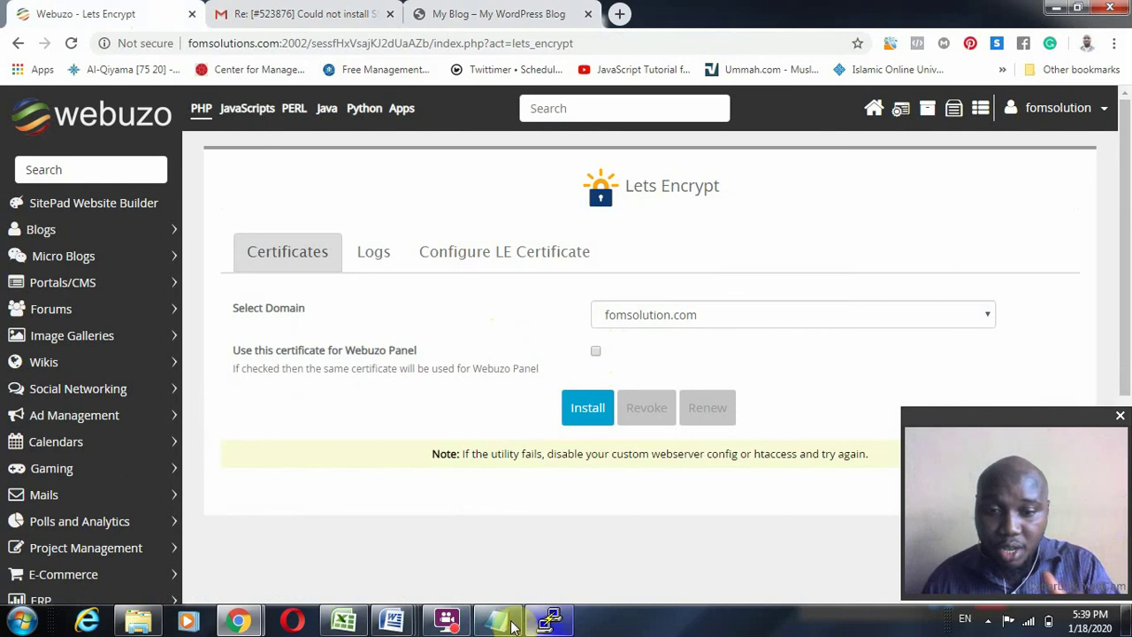
pyautogui.moveTo(503, 627)
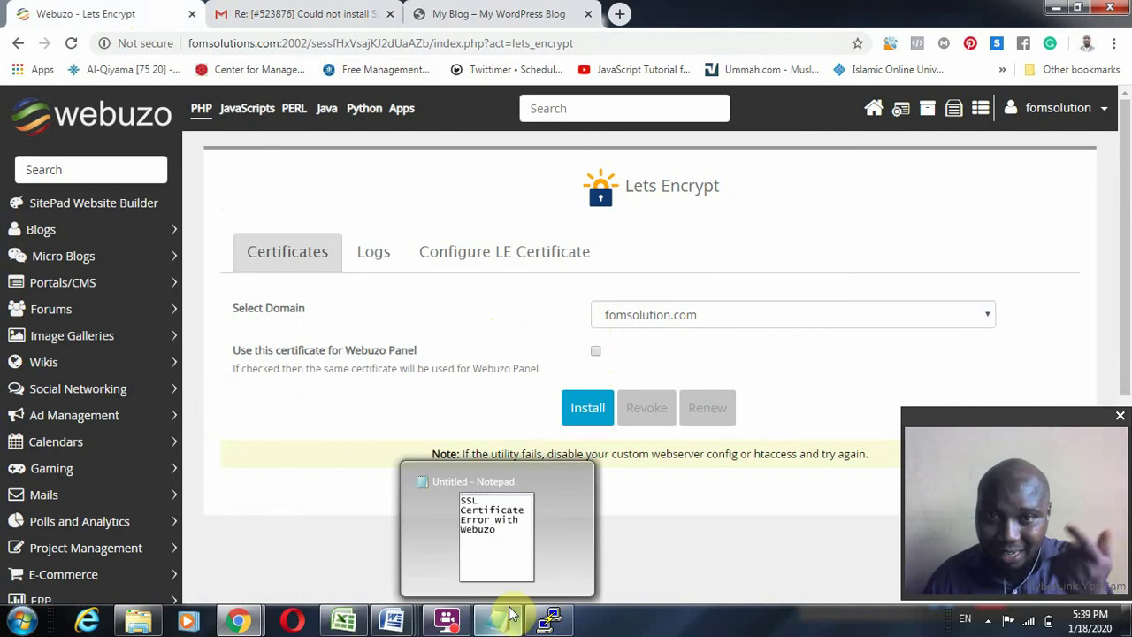